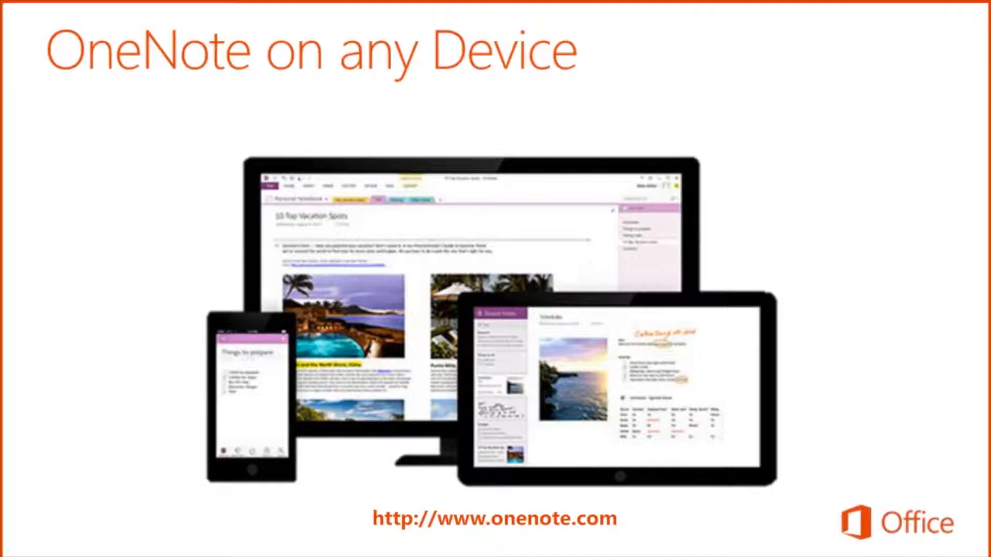
key(Right)
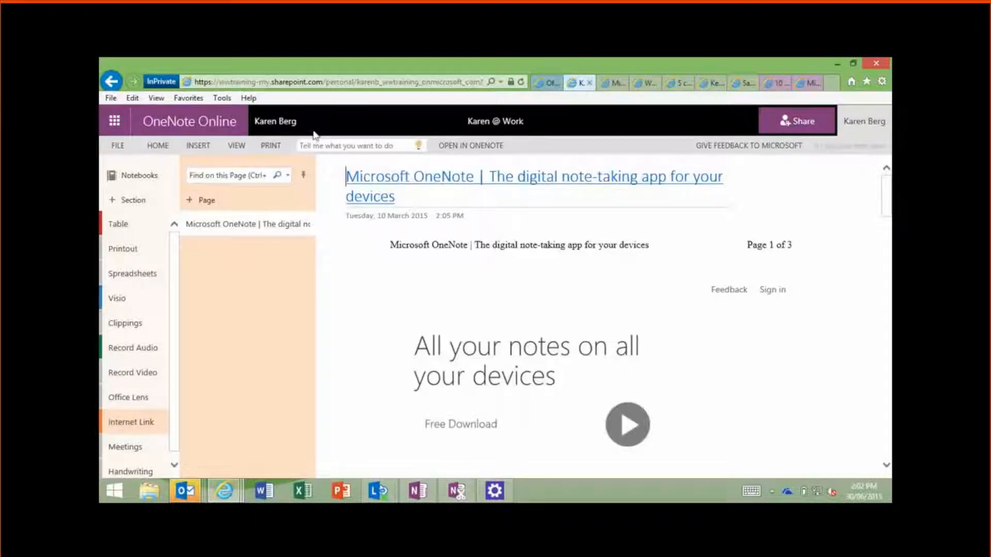
View the Office 365 home page and the notebook in OneNote Online, and switch to the OneNote desktop application
click(536, 85)
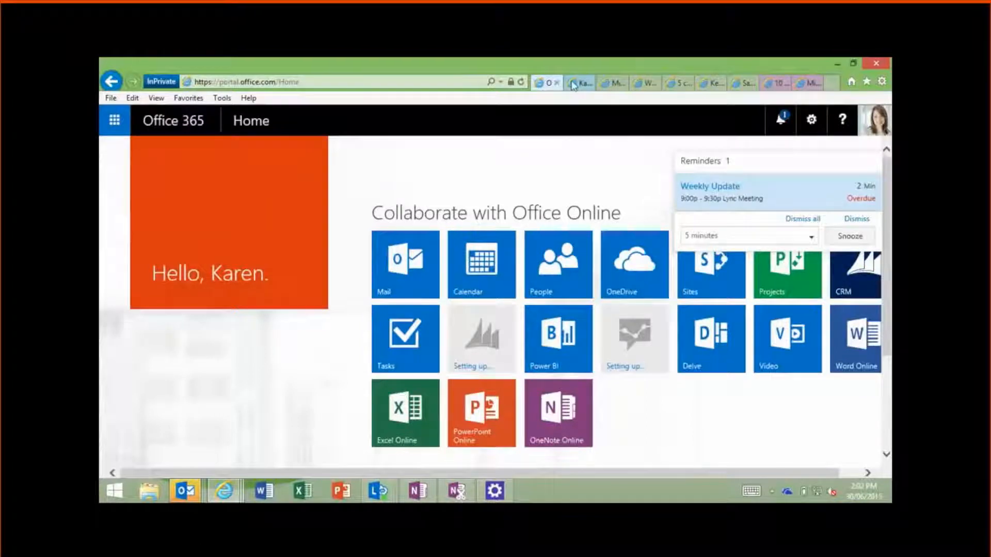
click(566, 440)
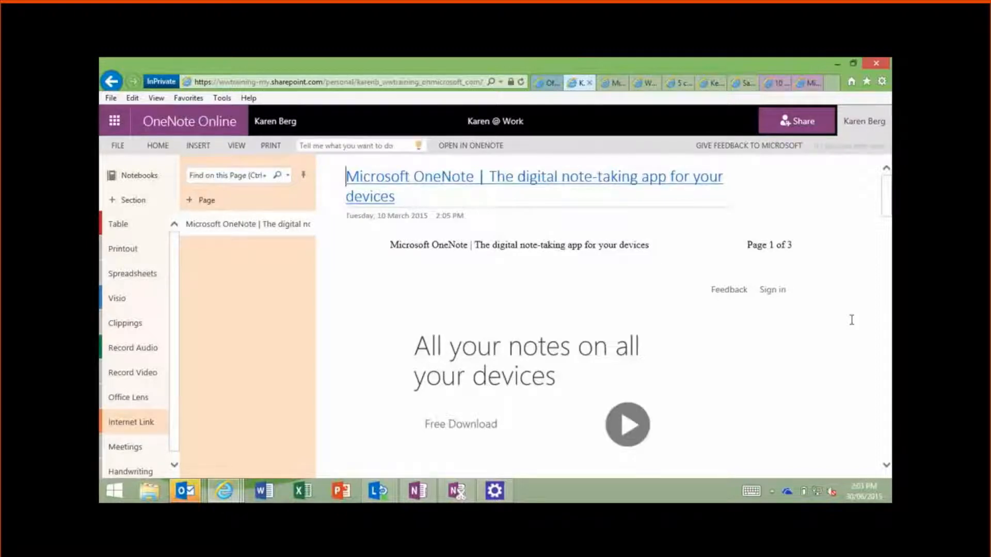
click(421, 491)
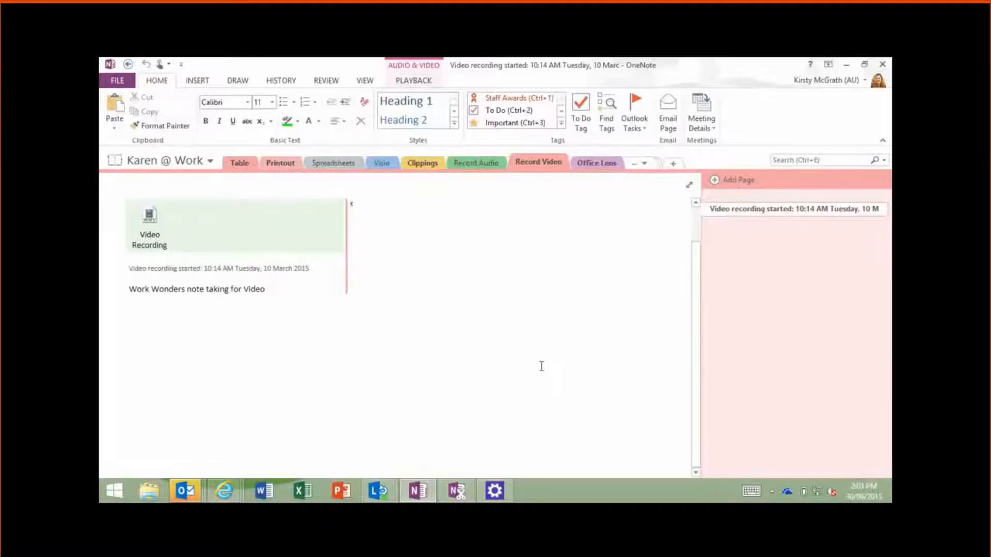
Pin the list of notebooks beside the page and expand the current notebook to show its sections
click(212, 164)
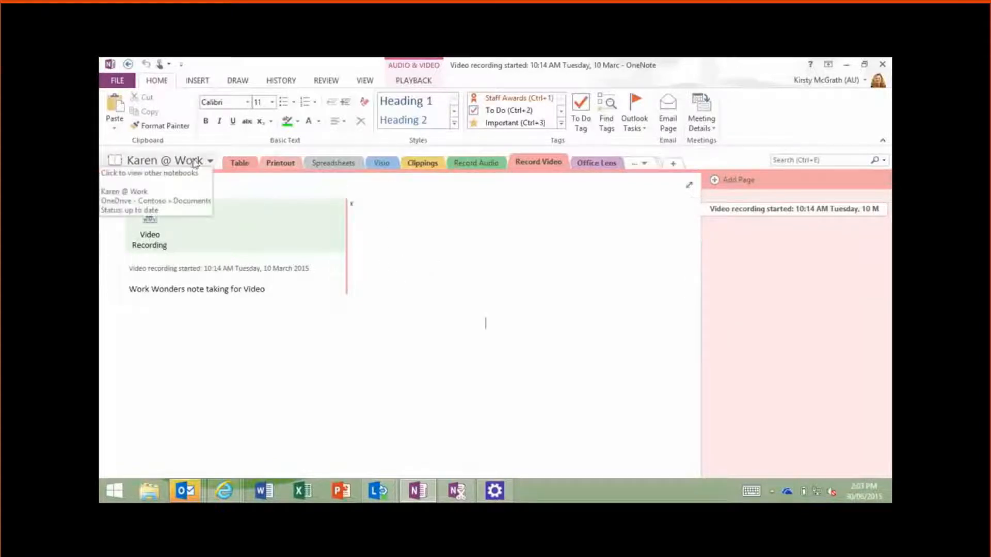
click(212, 163)
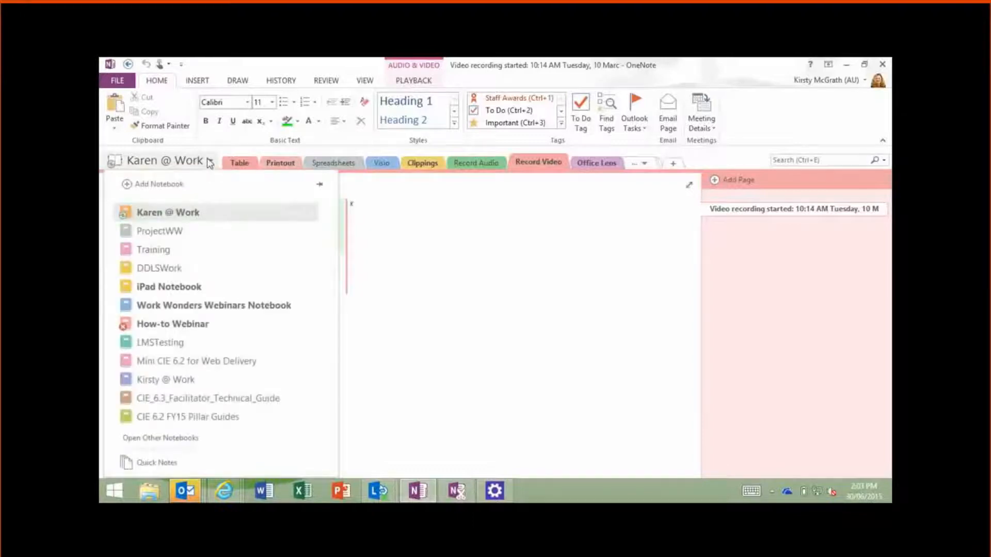
click(204, 164)
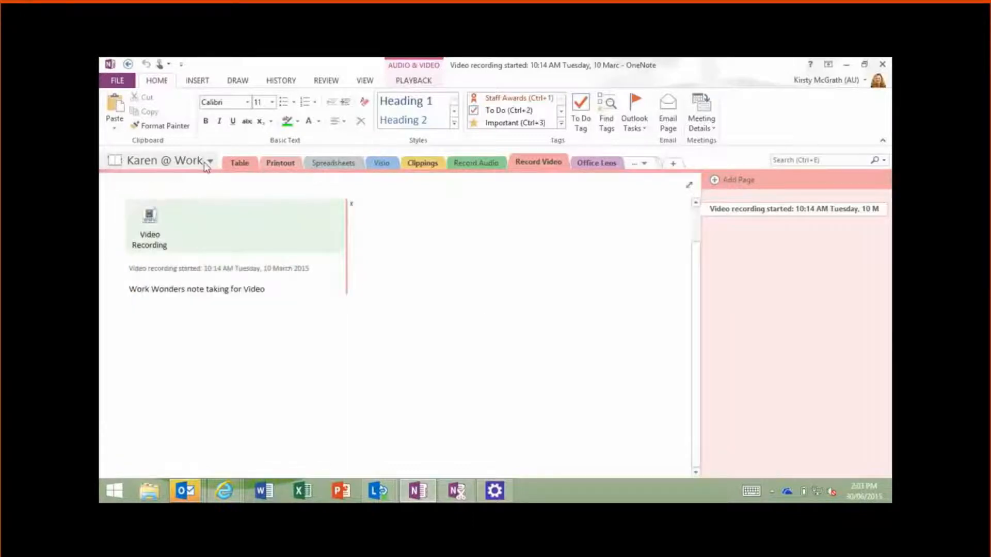
click(202, 163)
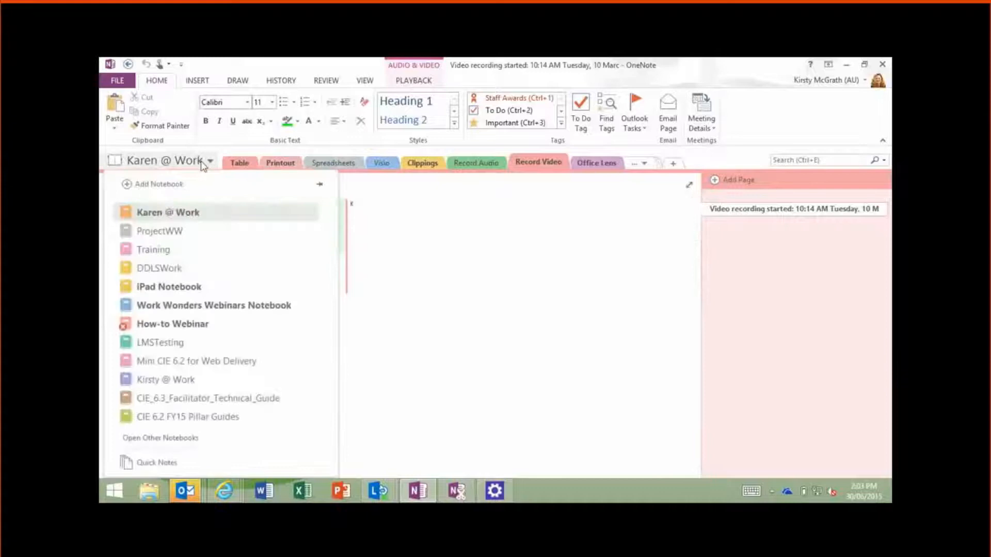
click(204, 164)
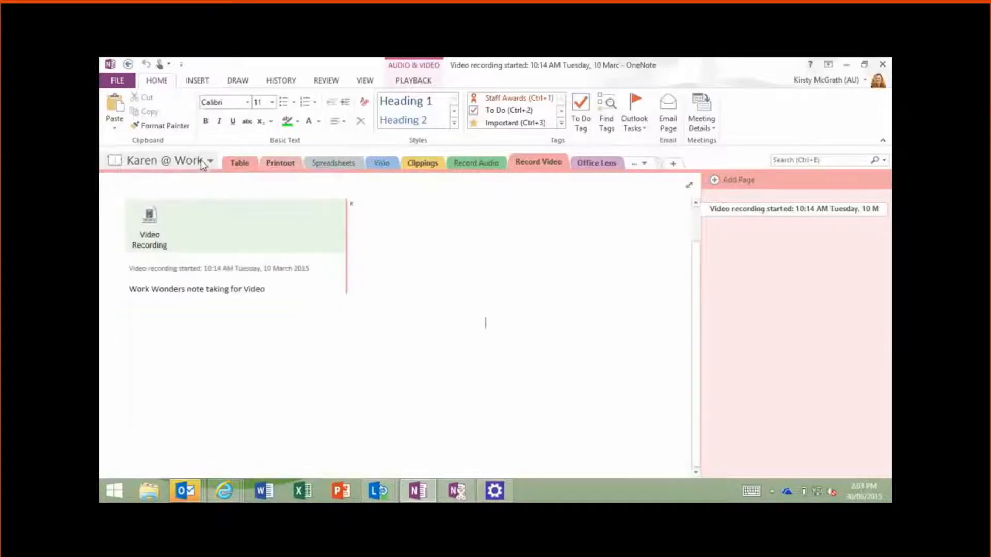
click(204, 163)
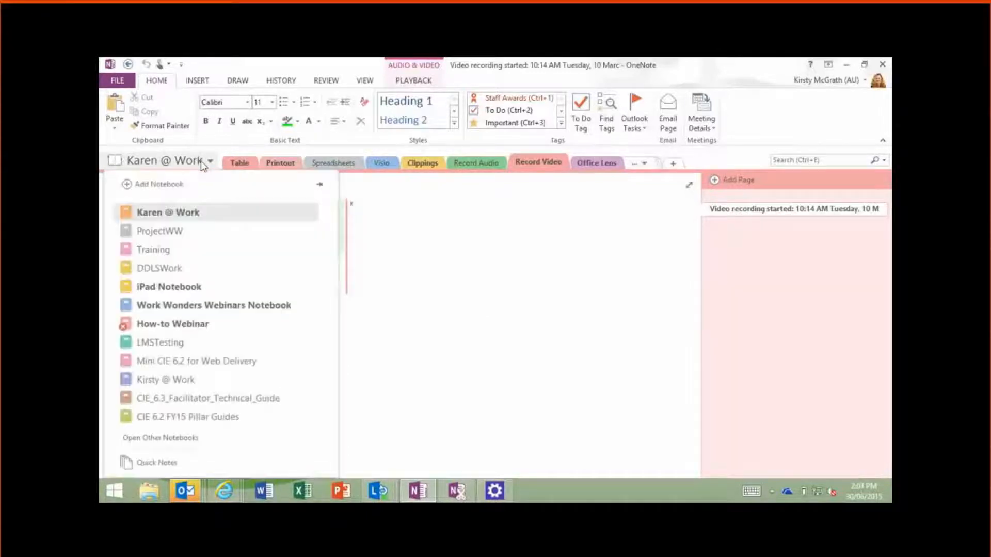
click(320, 189)
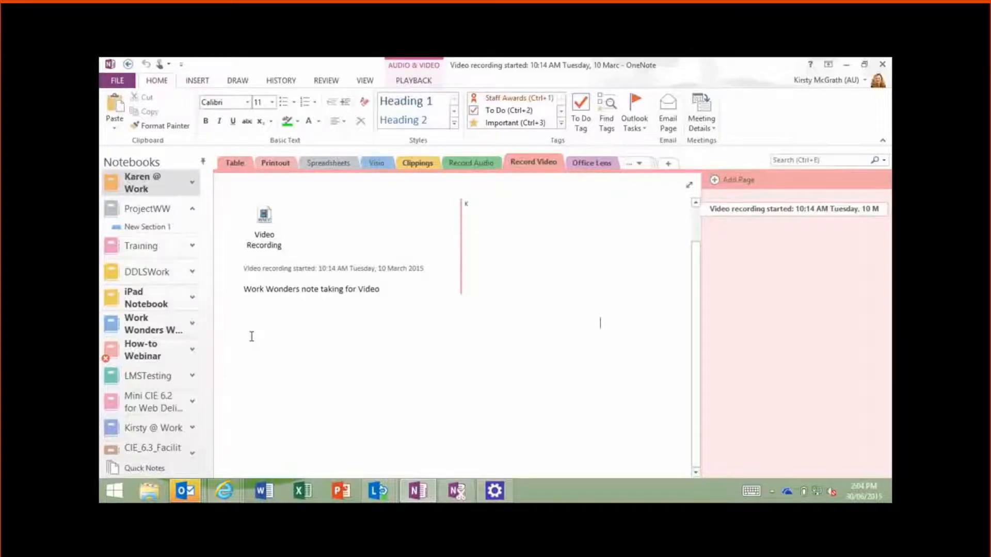
click(192, 183)
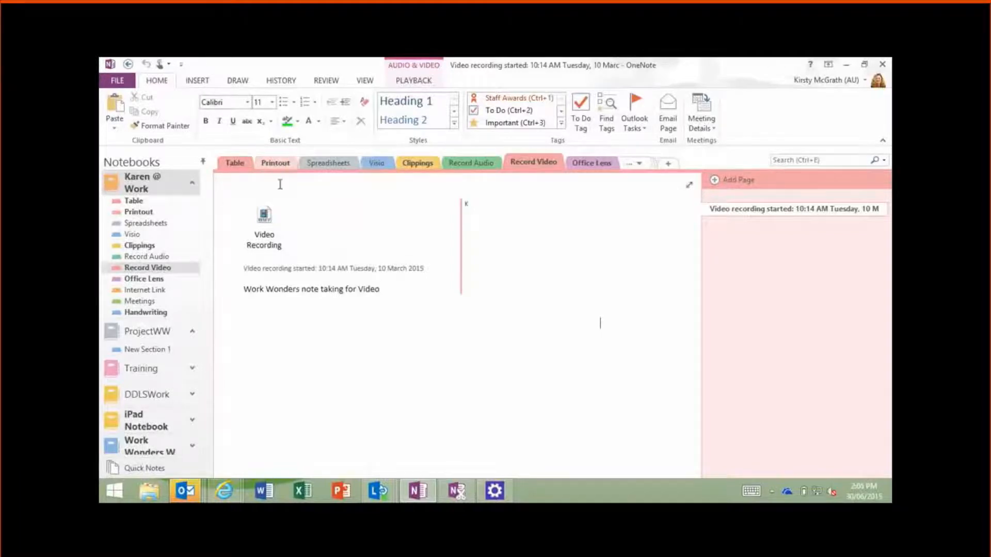
Add a page titled "OneNote Notes" to the Record Video section and dock the OneNote window to the desktop
click(200, 81)
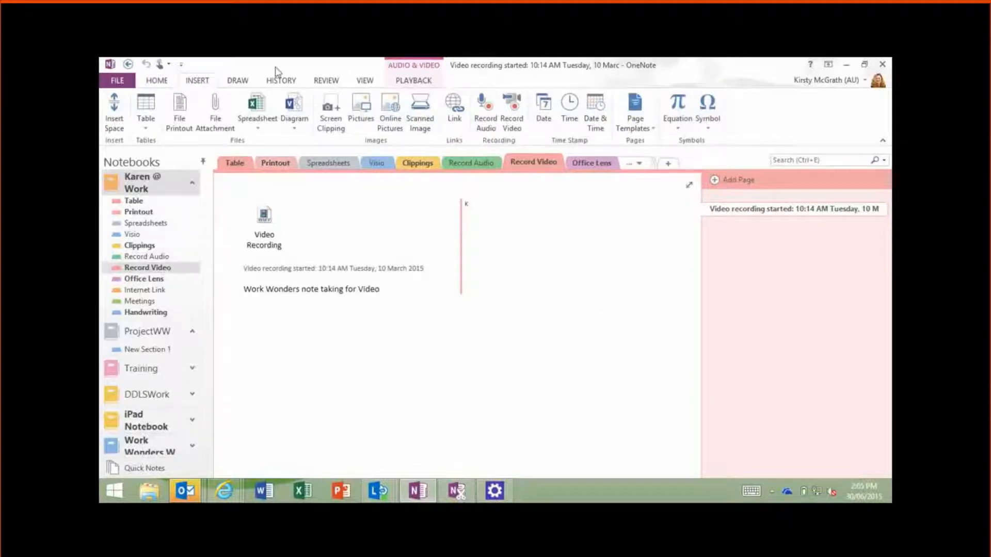
click(362, 84)
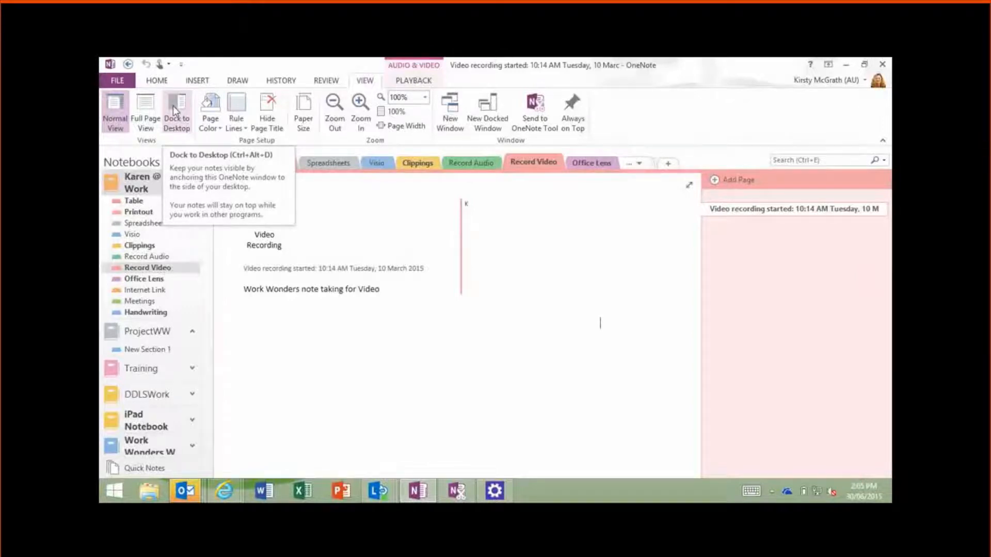
click(715, 180)
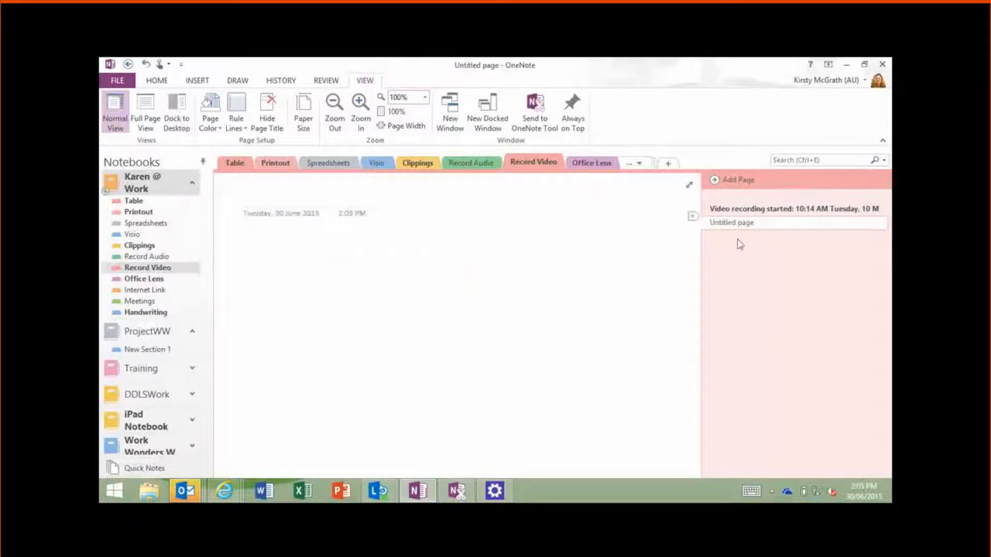
click(177, 108)
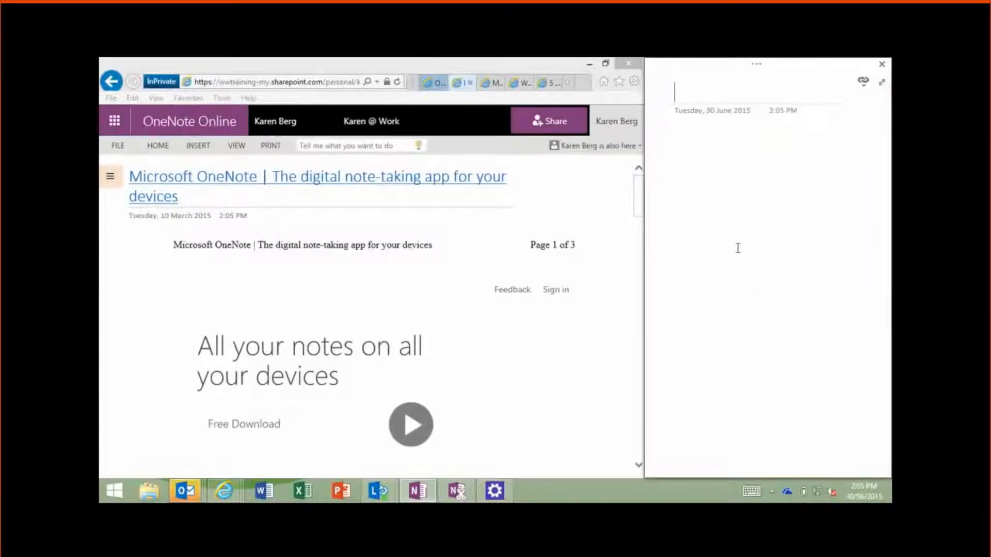
text(OneNote Notes)
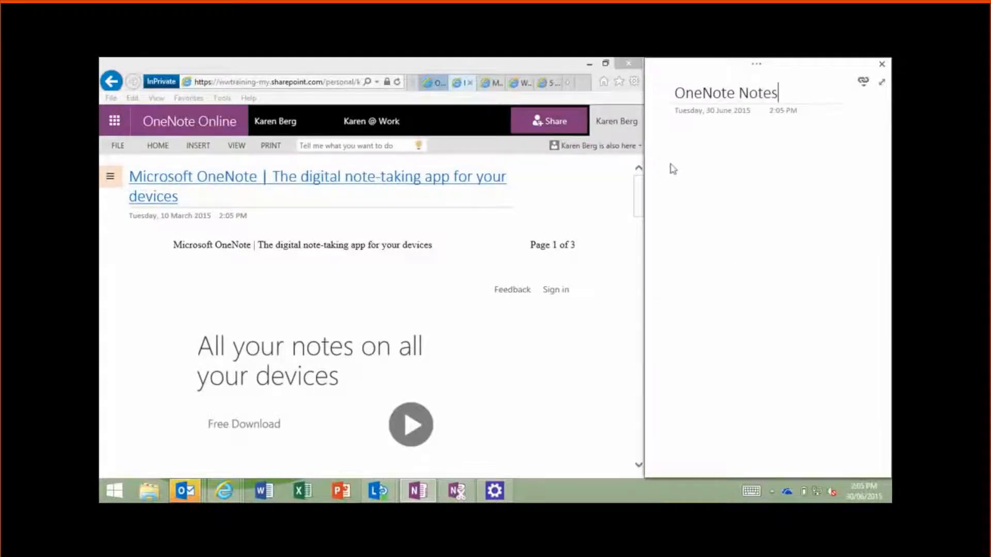
Bring up the onenote.com page in the browser and write the linked note "Go here to download OneNote" on the docked page
click(491, 84)
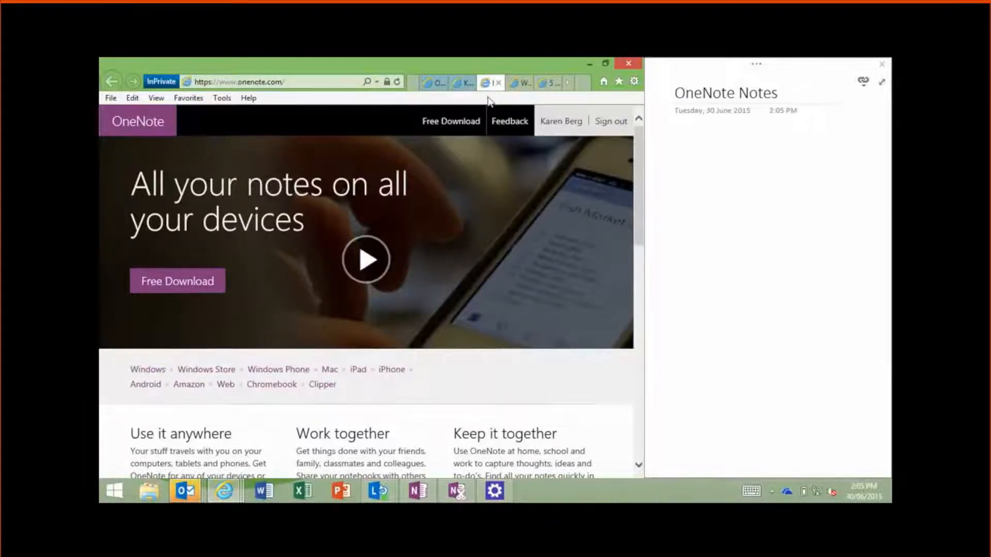
mouse_move(639, 145)
mouse_down()
mouse_move(637, 351)
mouse_move(643, 126)
mouse_up()
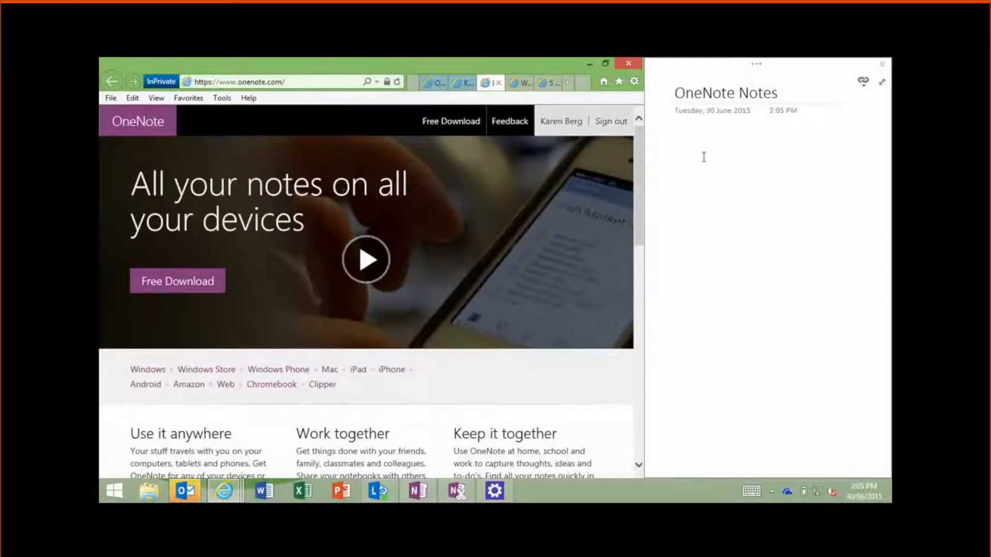
click(686, 155)
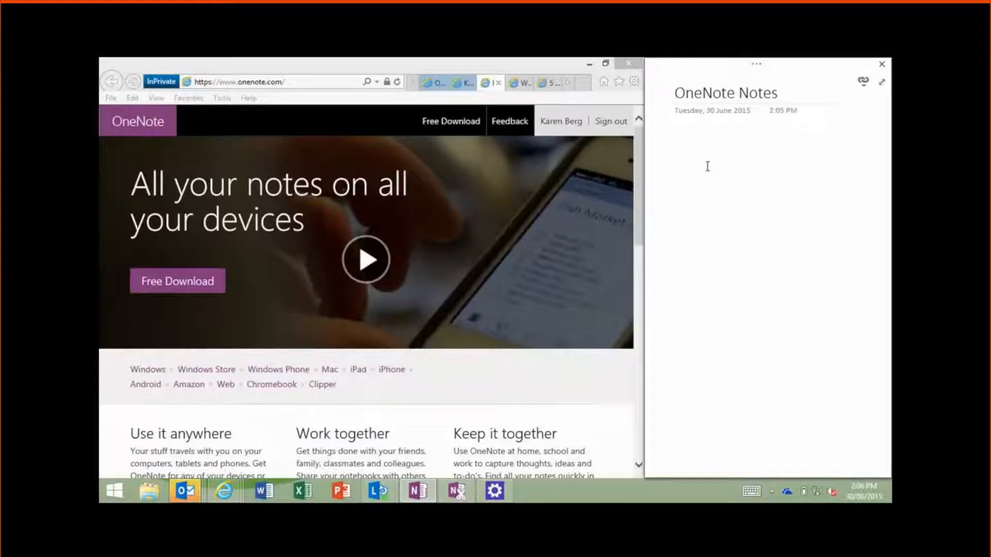
text(Go here)
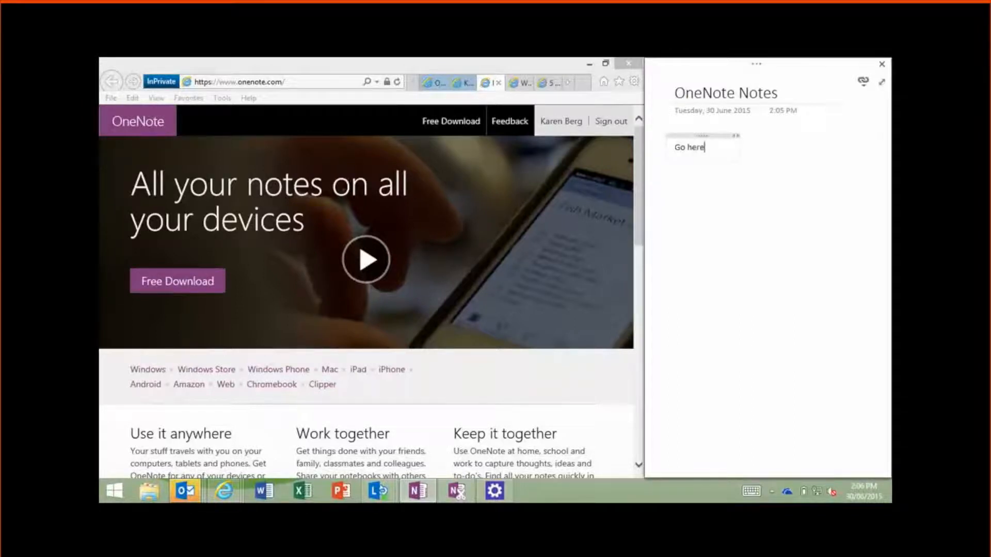
text(to download OneNote)
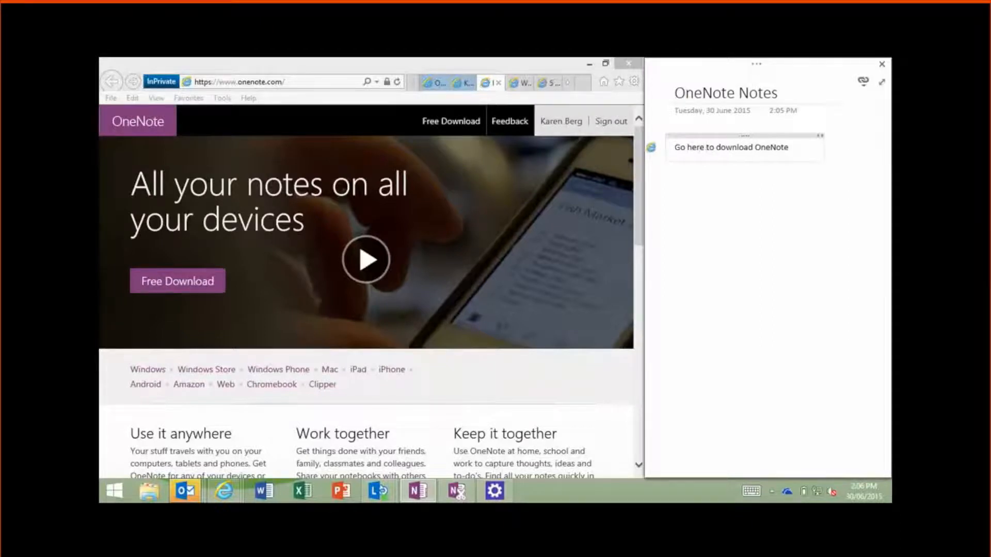
mouse_move(651, 150)
Close the onenote.com page in the browser and start a new line below the download note
click(495, 85)
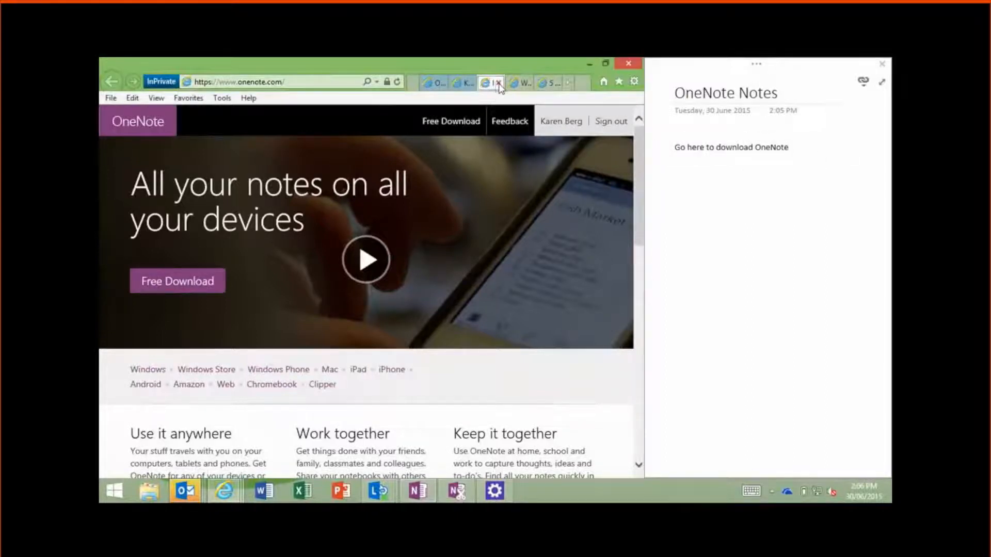
click(499, 84)
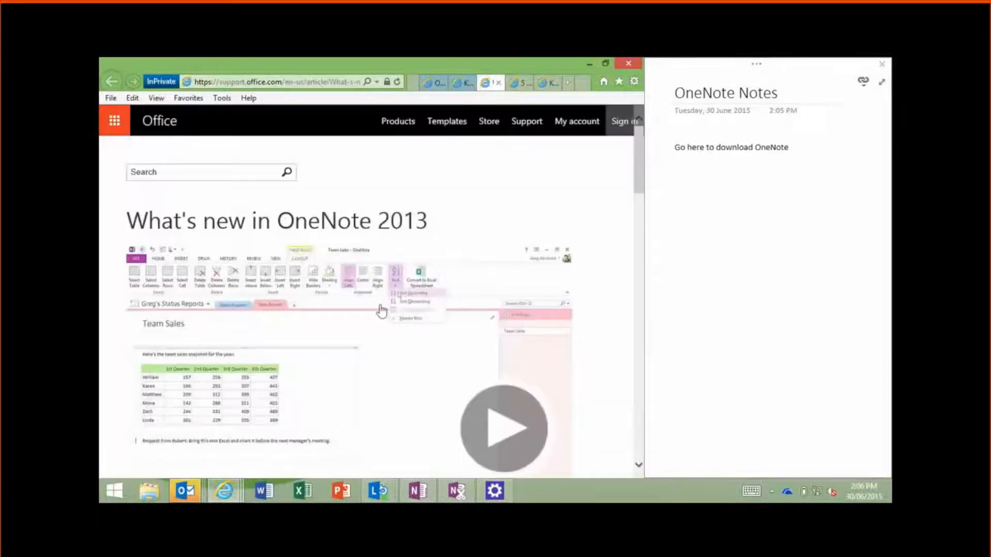
click(801, 148)
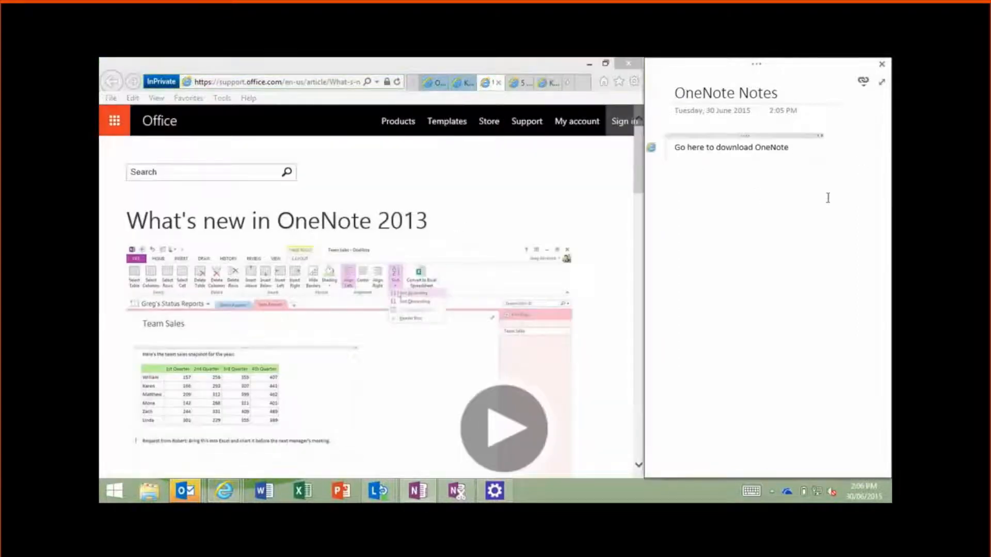
key(Return)
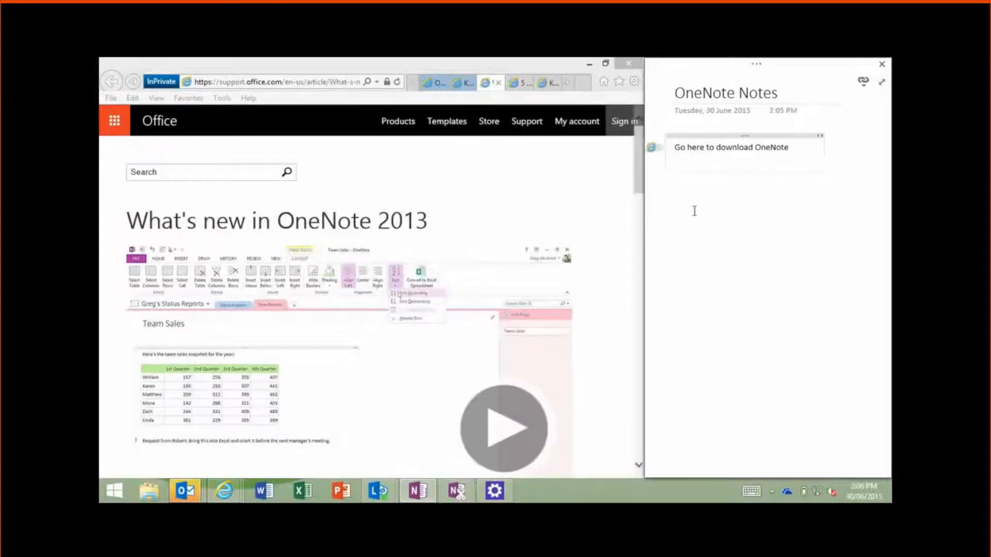
click(677, 149)
Copy the "OneNote is a digital notebook" paragraph from the What's new in OneNote 2013 article into the OneNote Notes page
click(638, 161)
drag(638, 159, 637, 214)
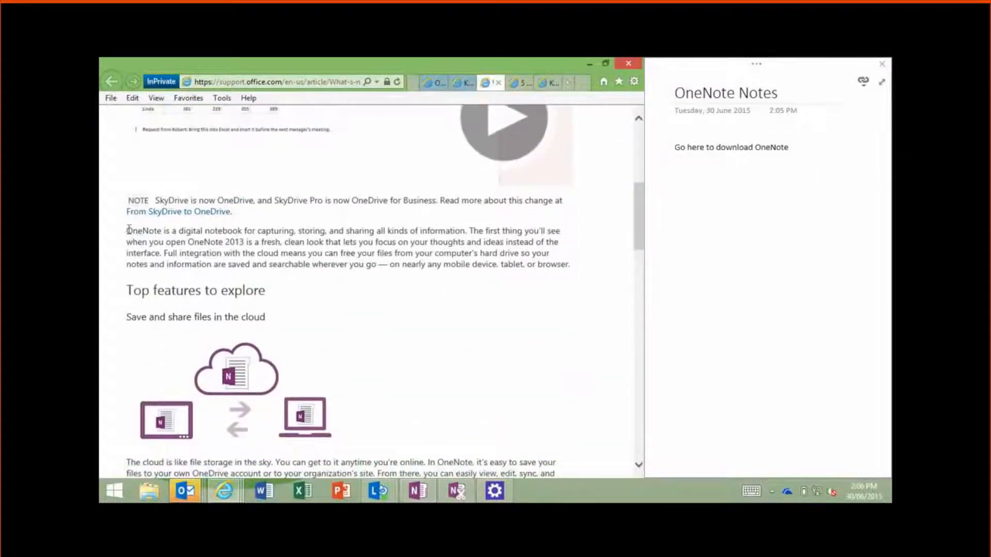
drag(129, 230, 571, 265)
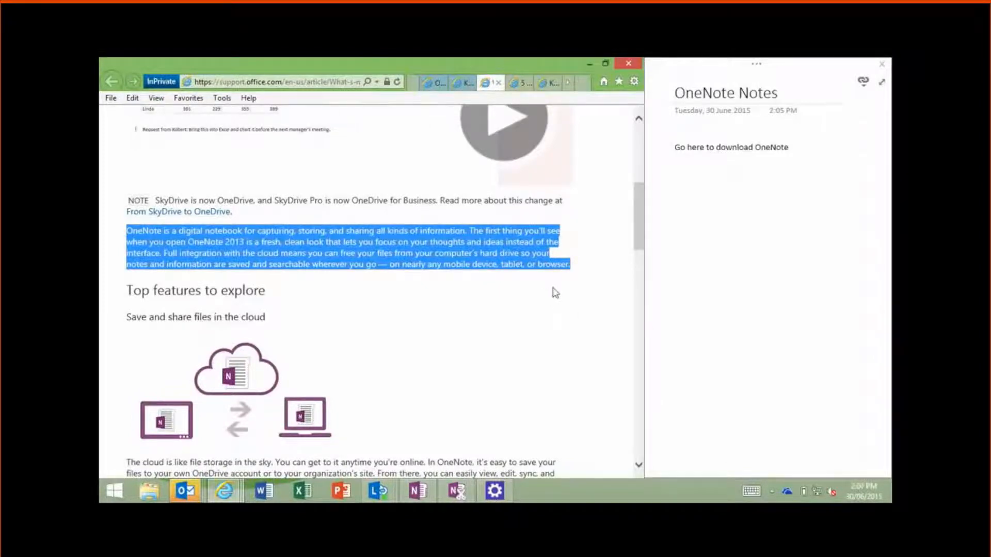
click(677, 238)
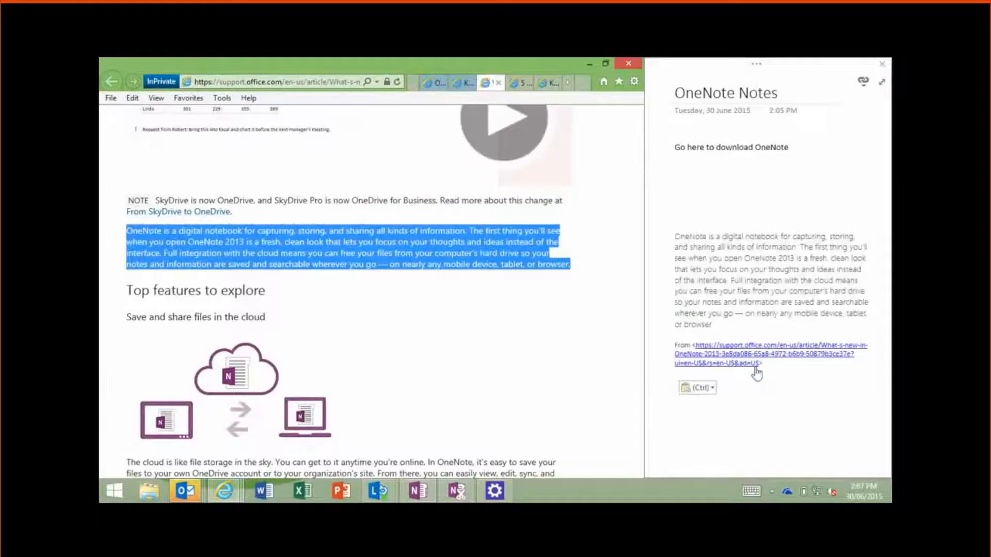
Check the source link attached to the pasted paragraph in the OneNote Notes page
drag(675, 235, 715, 325)
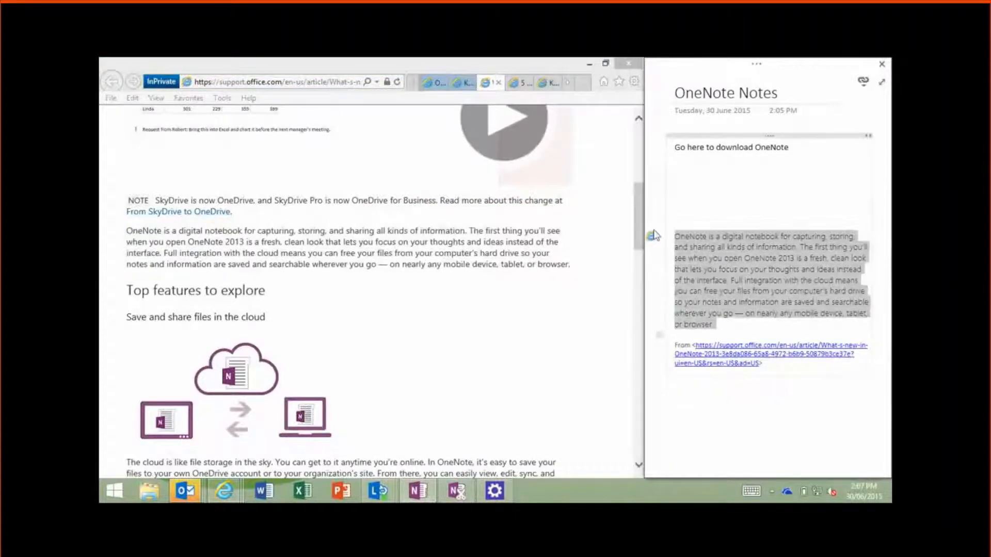
mouse_move(652, 238)
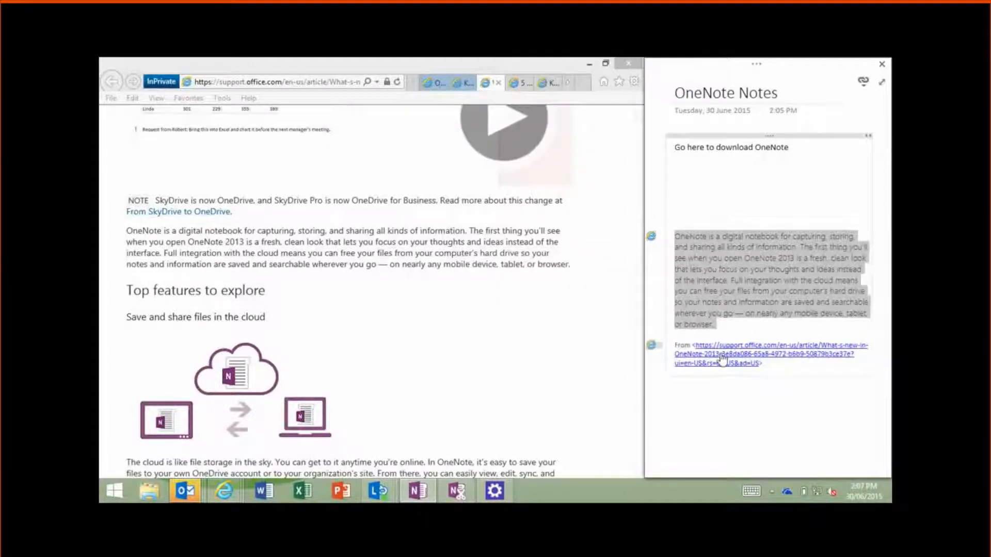
click(719, 302)
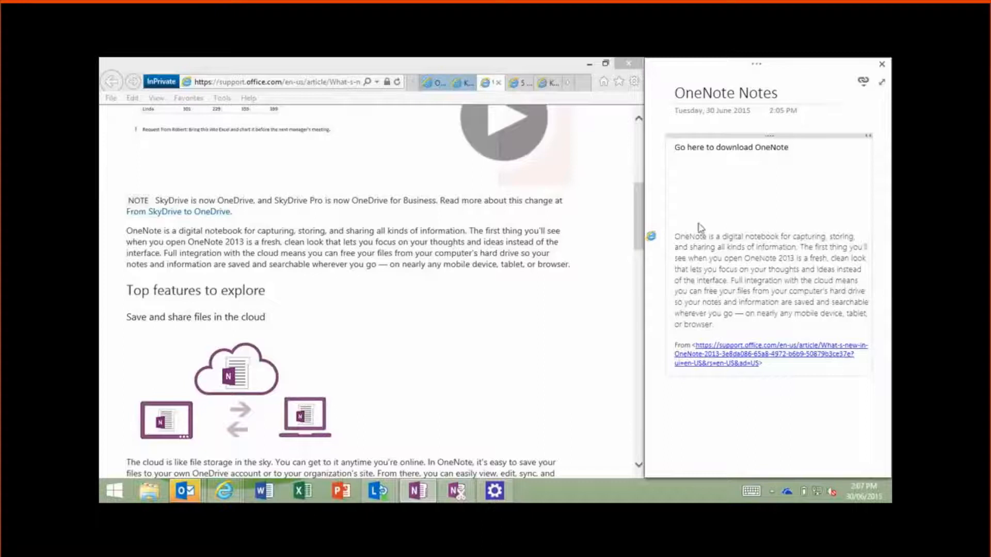
Capture a screen clipping of the "Save and share files in the cloud" illustration and its paragraph in the web article
click(416, 237)
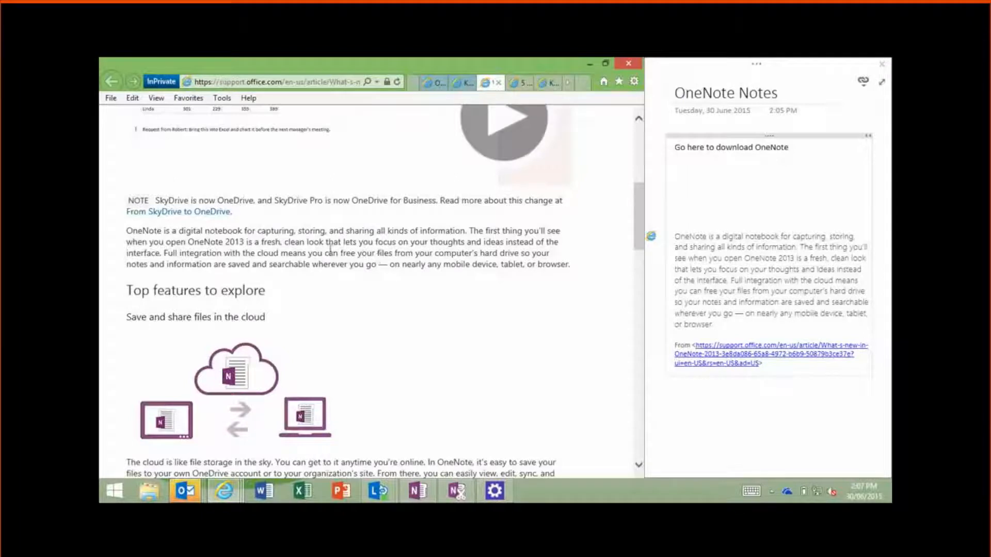
drag(633, 212, 637, 227)
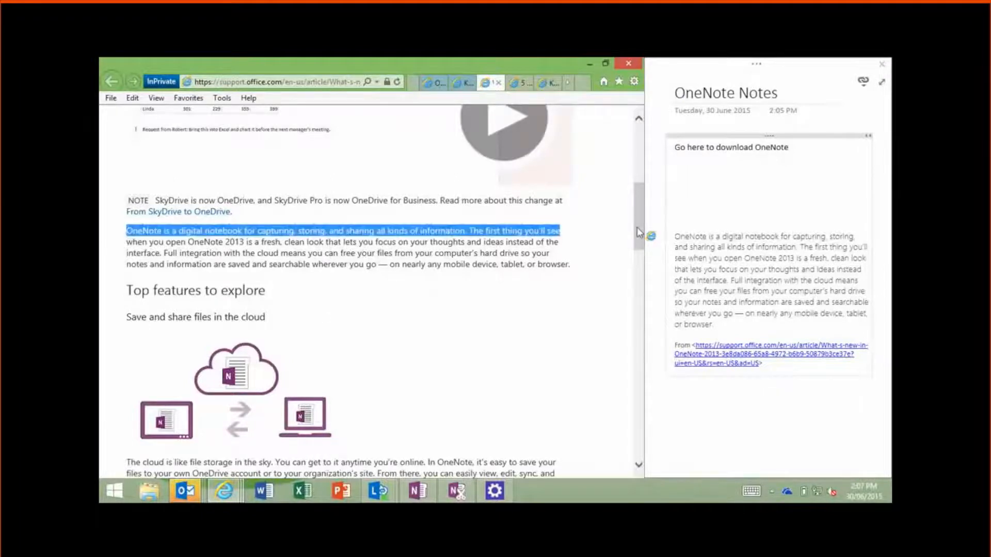
scroll(636, 201, down, 3)
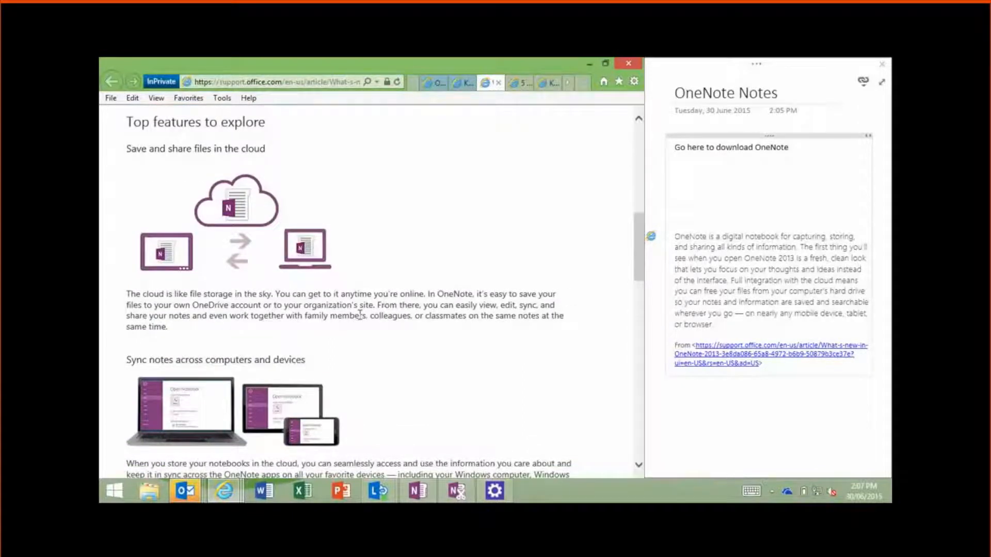
click(454, 493)
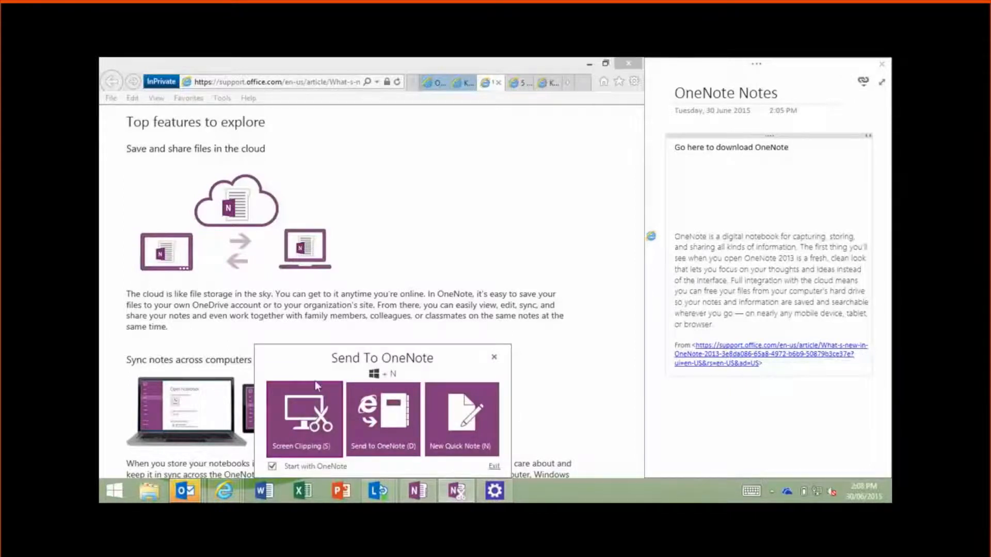
click(314, 422)
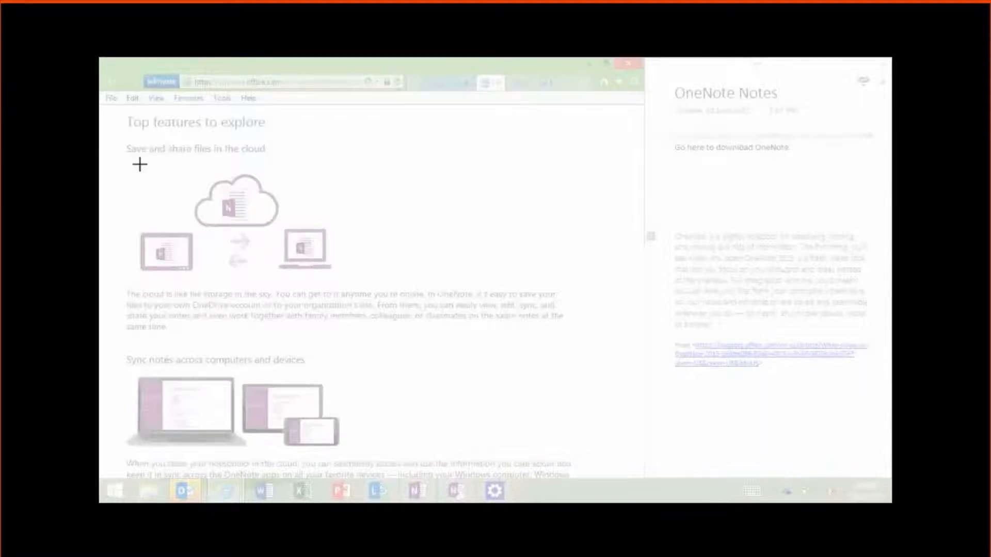
drag(116, 164, 569, 336)
drag(568, 336, 569, 338)
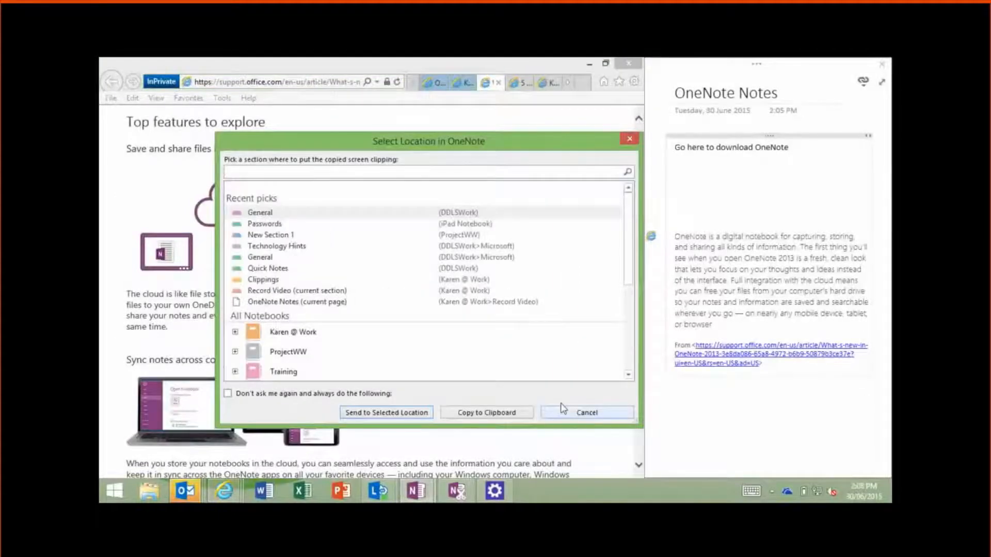
Send the screen clipping to the Internet Link section of the work notebook in OneNote
click(239, 332)
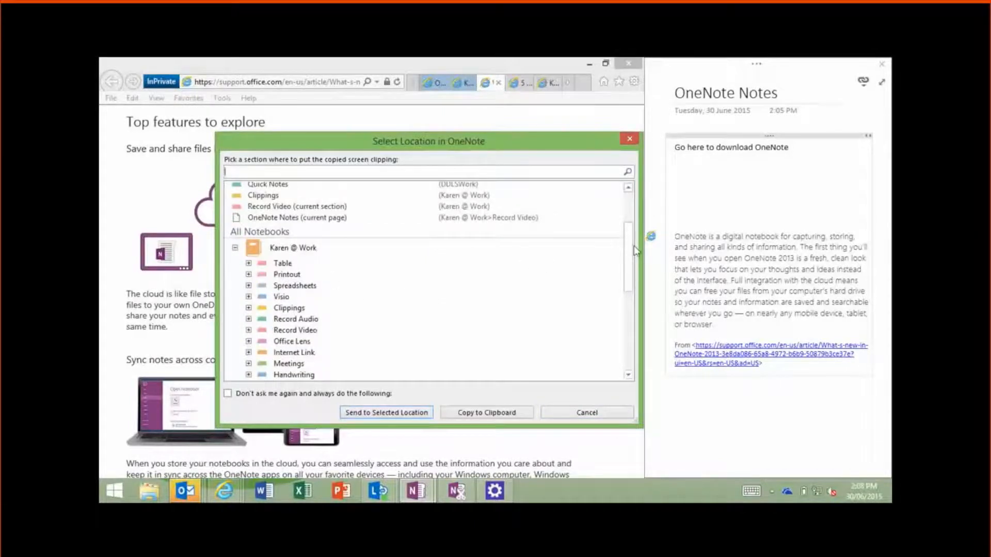
scroll(631, 260, down, 1)
scroll(630, 262, down, 1)
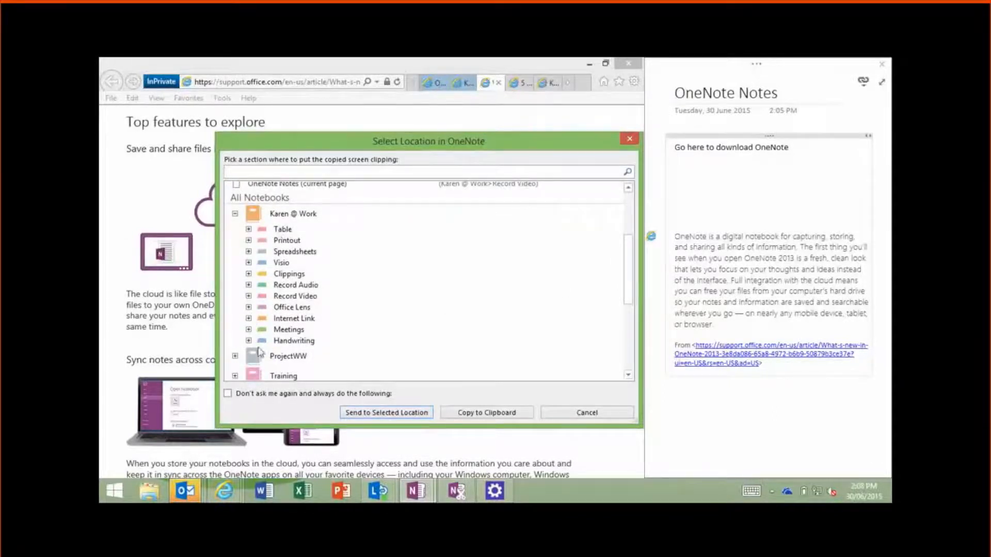
click(248, 318)
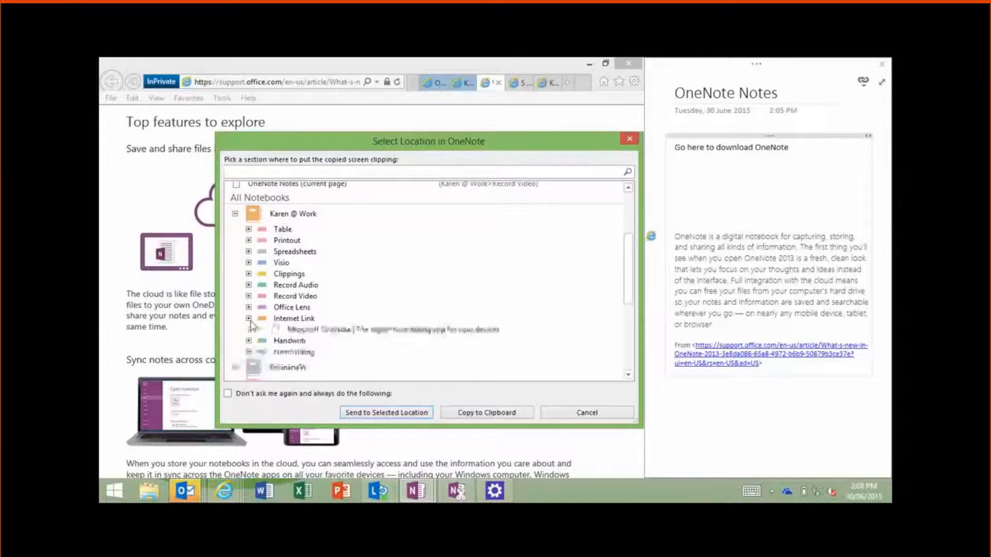
click(301, 320)
click(385, 415)
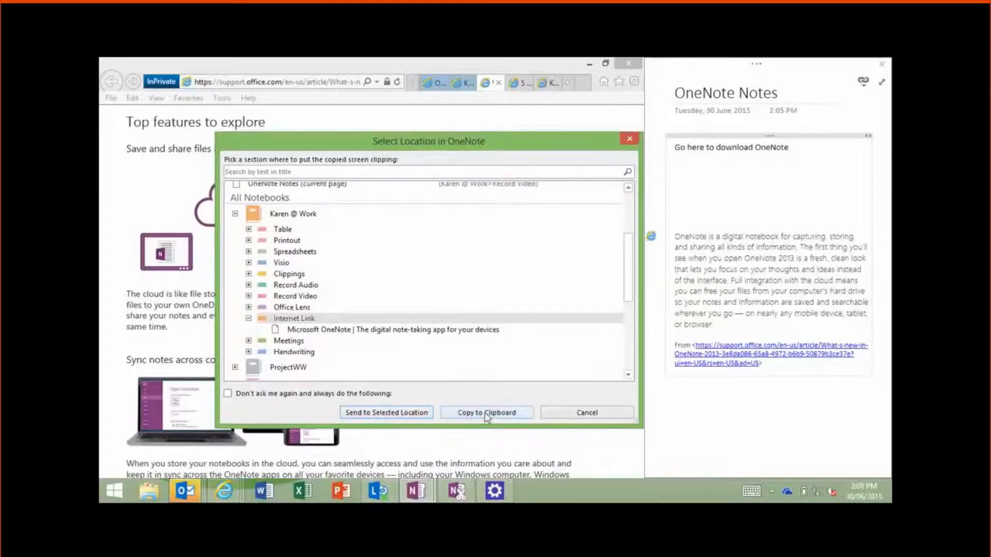
click(401, 413)
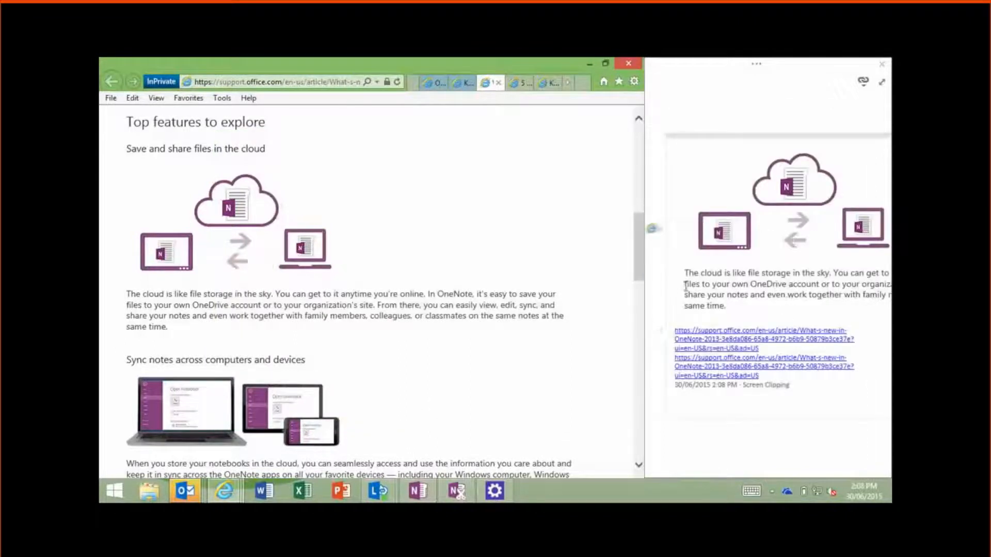
Examine the source links and the capture date line beneath the clipping on the docked page
mouse_move(651, 232)
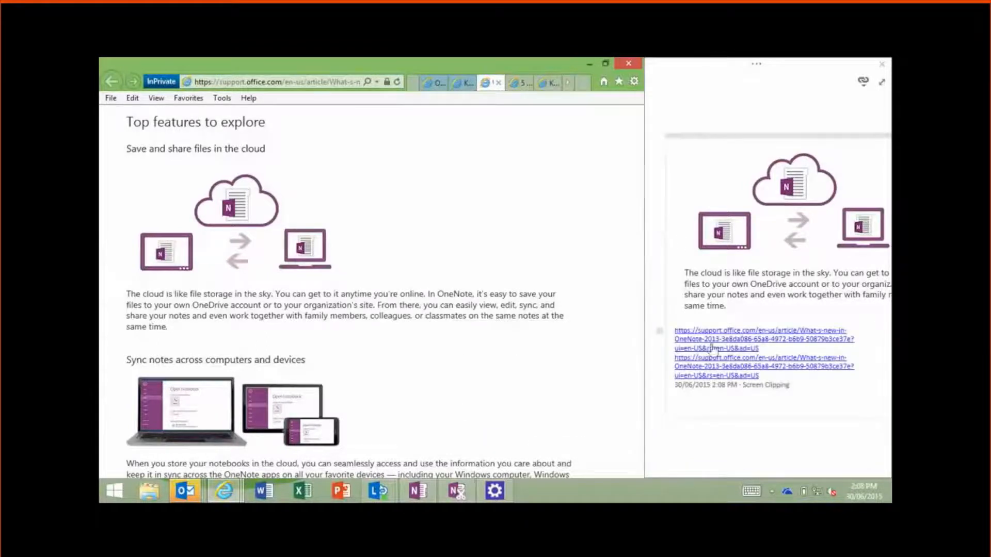
click(681, 386)
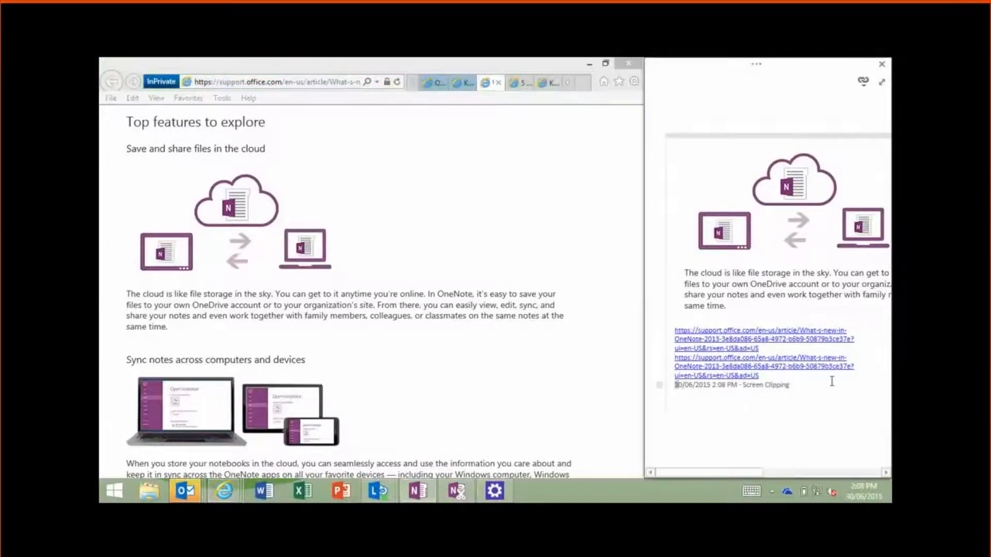
drag(831, 381, 814, 386)
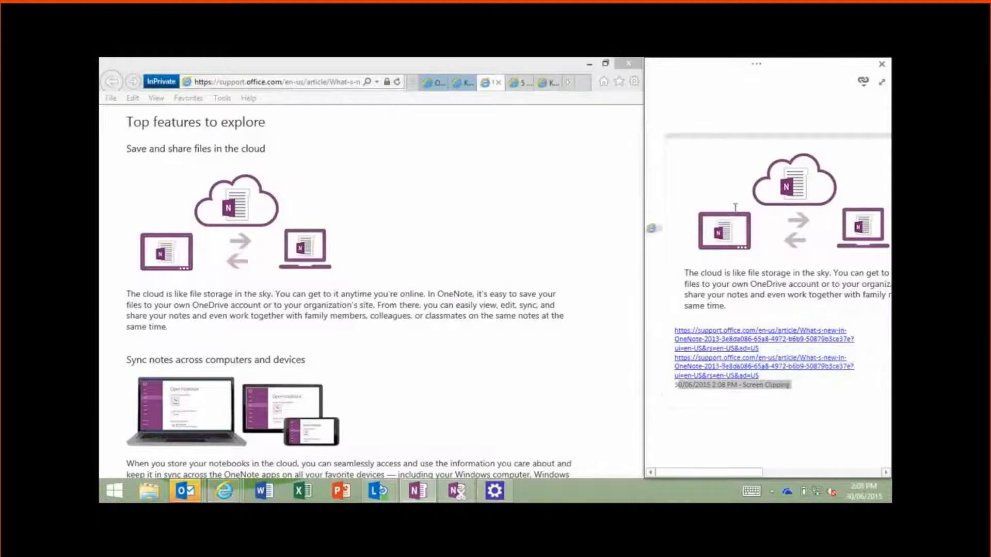
Copy the text from the clipping picture and paste it below the capture date line on the same page
right_click(737, 237)
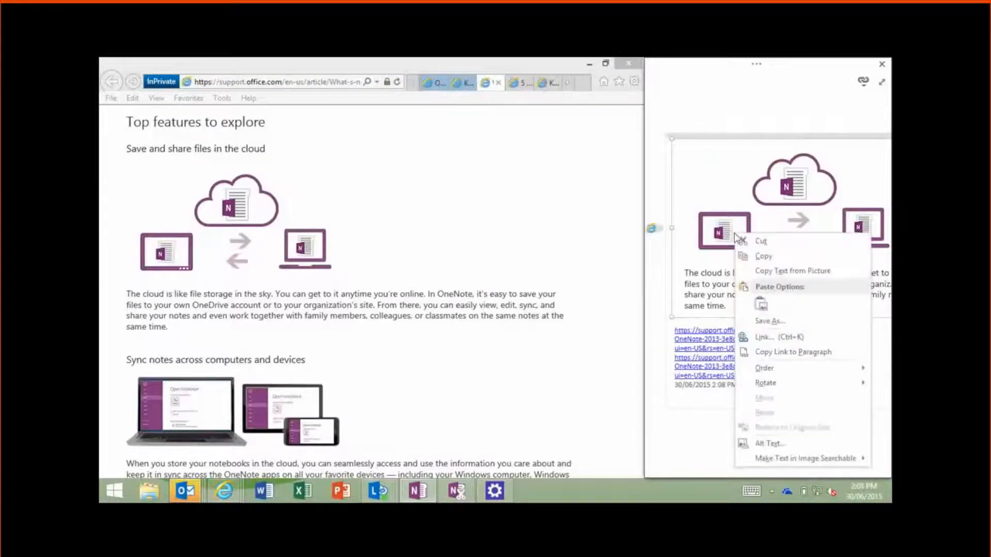
click(783, 272)
click(689, 428)
text(The cloud is like file storage in the sky. You can get to it anytime you're online. In OneNote, it's easy to save your files to your own OneDrive account or to your organization's site. From there, you can easily view, edit, sync, and share your notes and even work together with fami y members, colleagues, or classmates on the same notes at the same time.)
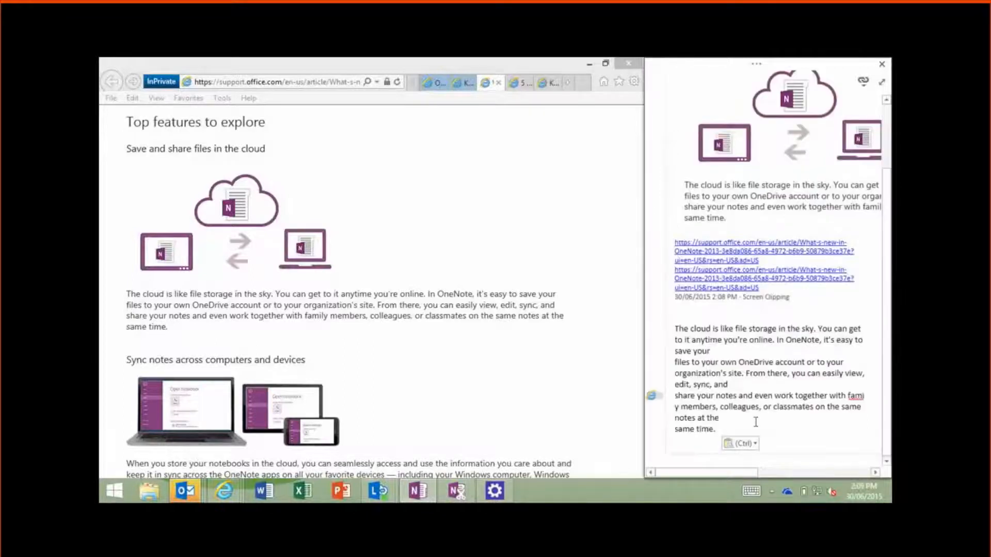
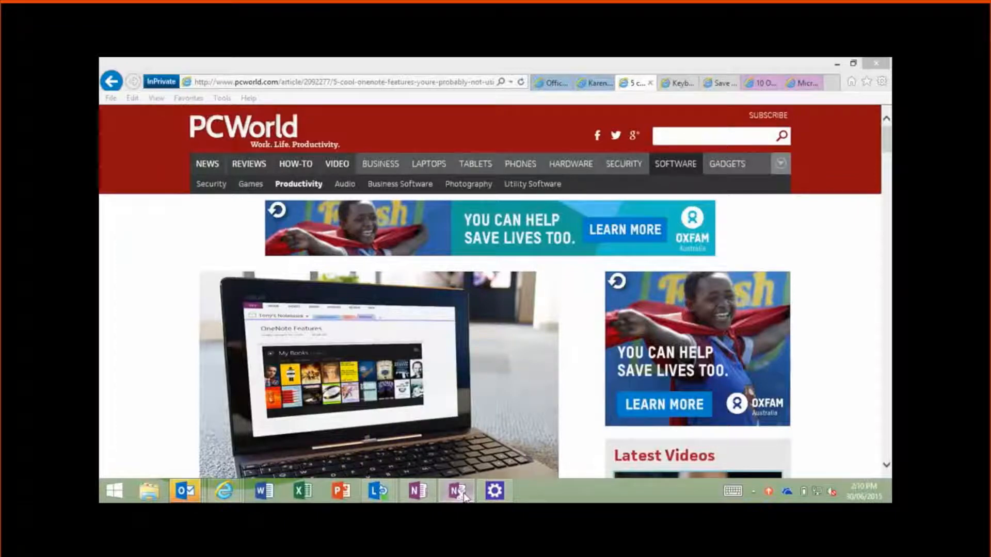
Switch to OneNote and look through the "Microsoft OneNote | The digital note-taking app for your devices" page in the Internet Link section
mouse_move(421, 496)
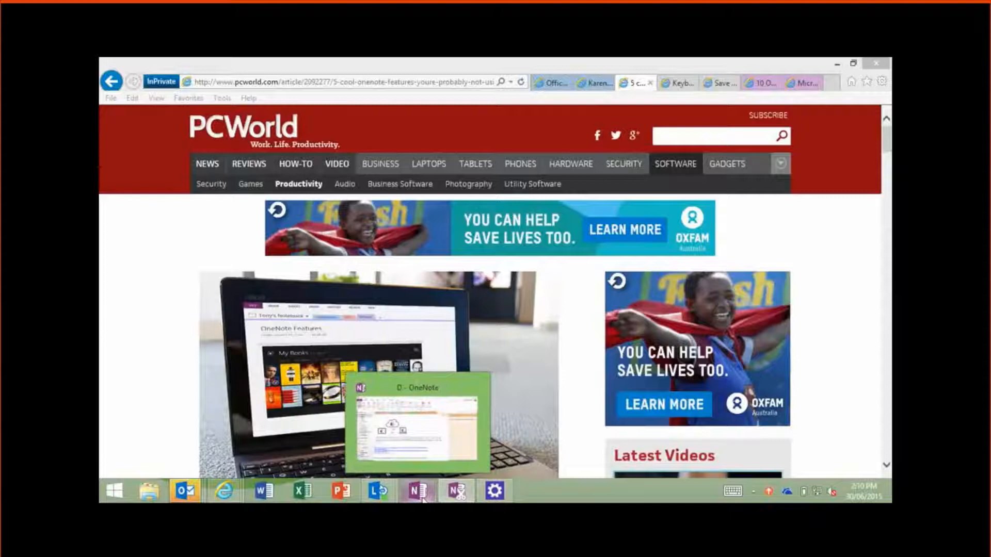
click(422, 495)
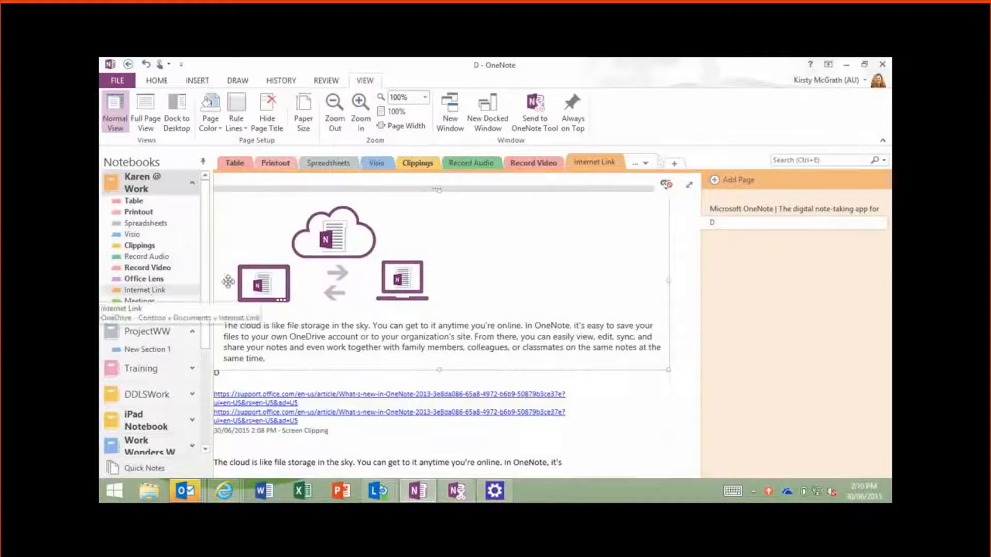
click(752, 209)
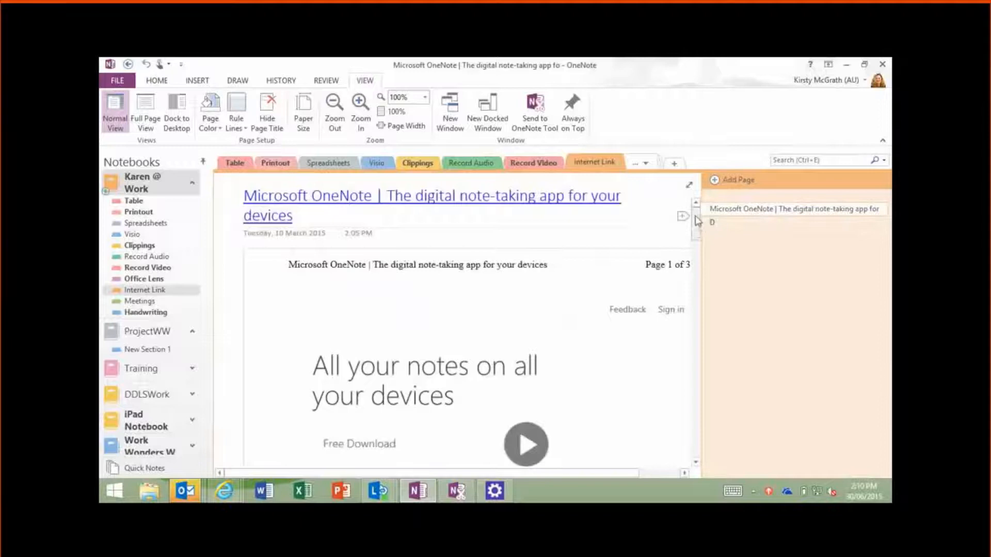
scroll(697, 223, down, 1)
drag(696, 223, 714, 307)
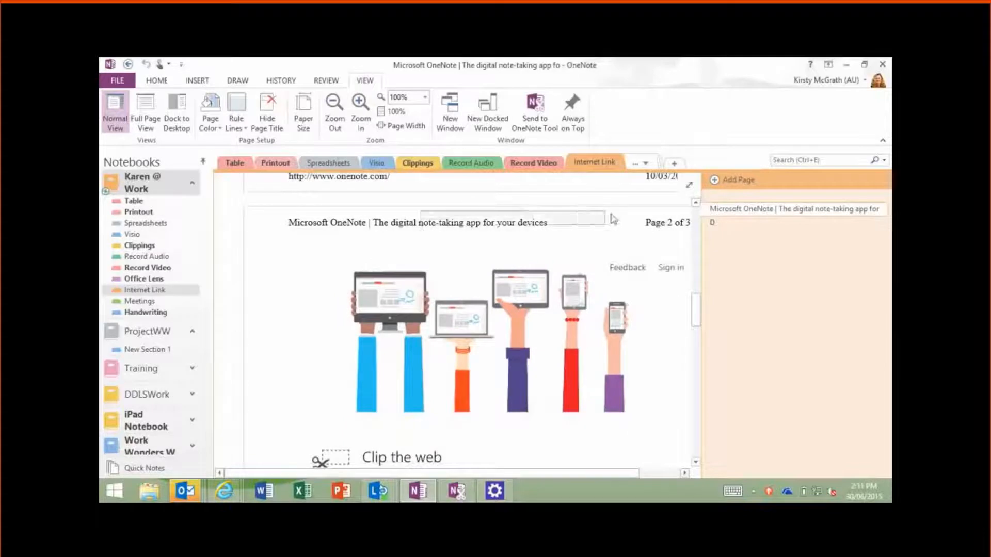
drag(696, 296, 703, 202)
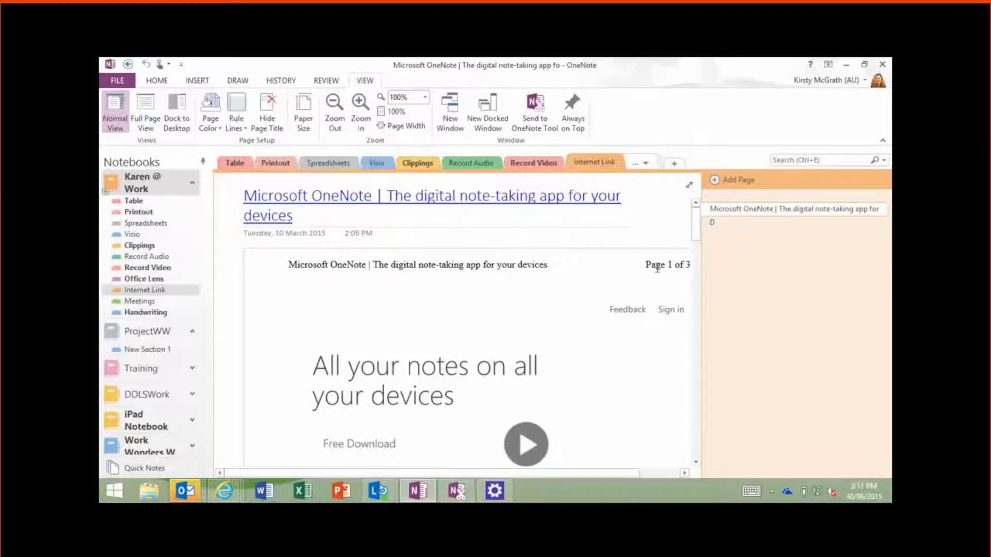
Switch to the browser and read the Office Blogs desktop shortcuts article down to "Open another OneNote window", highlighting its Ctrl + M shortcut
click(226, 492)
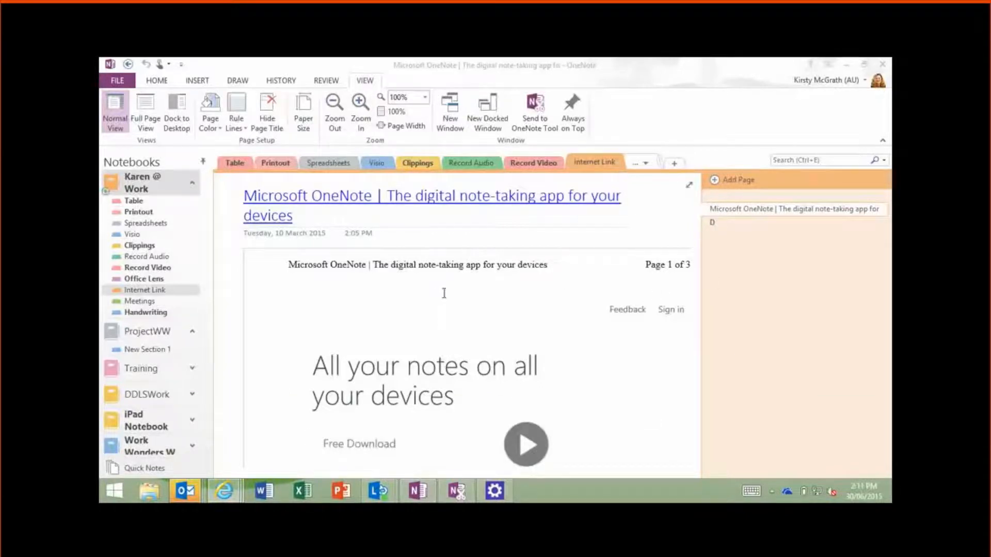
mouse_move(226, 491)
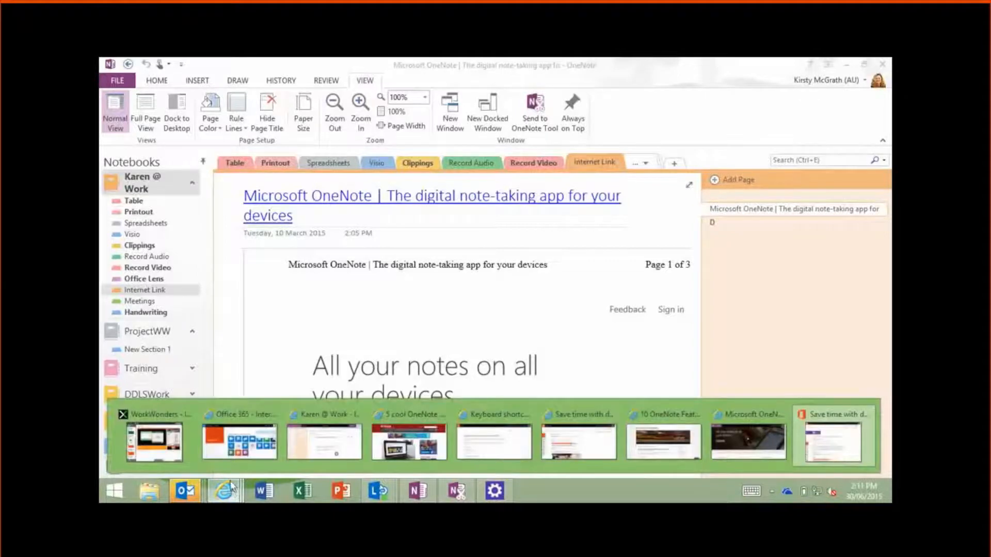
click(492, 444)
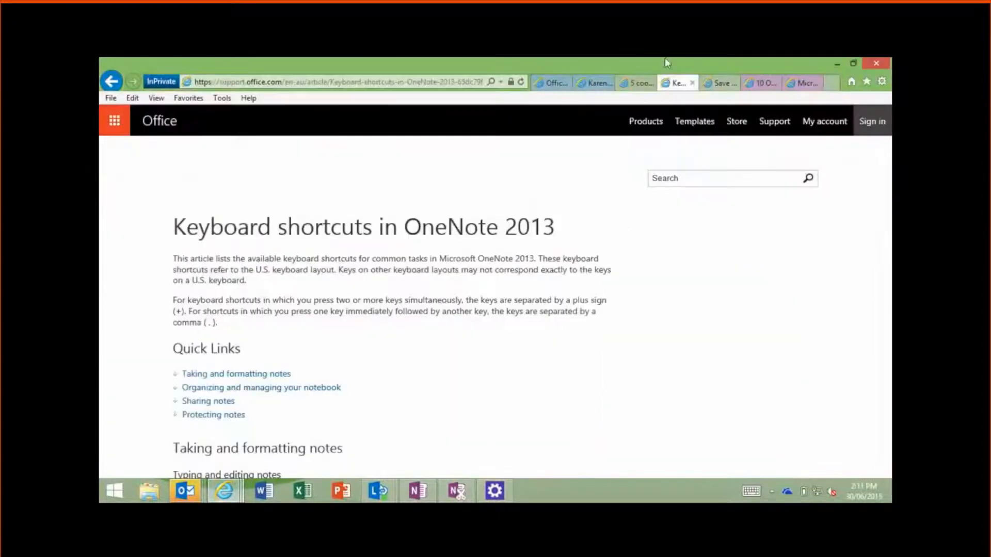
click(717, 83)
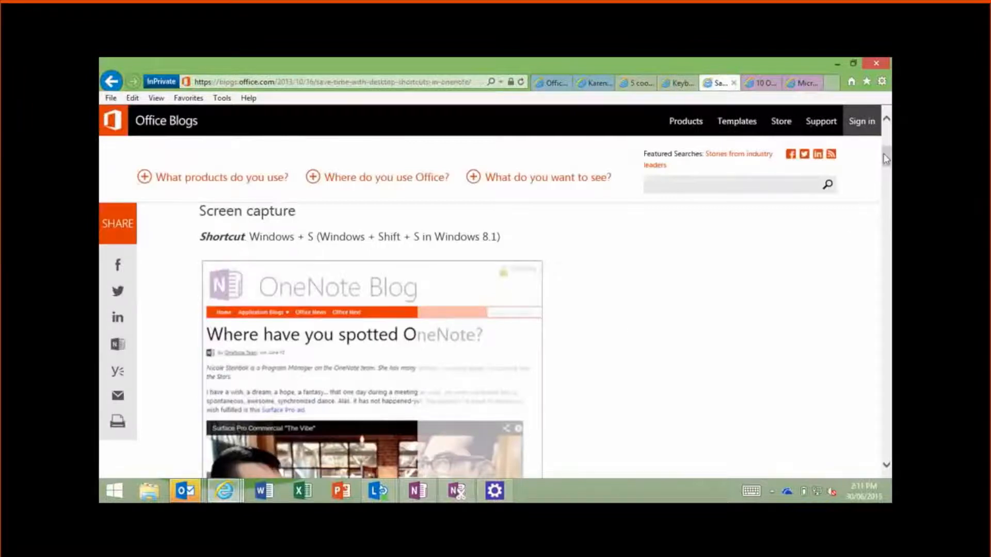
drag(888, 160, 876, 195)
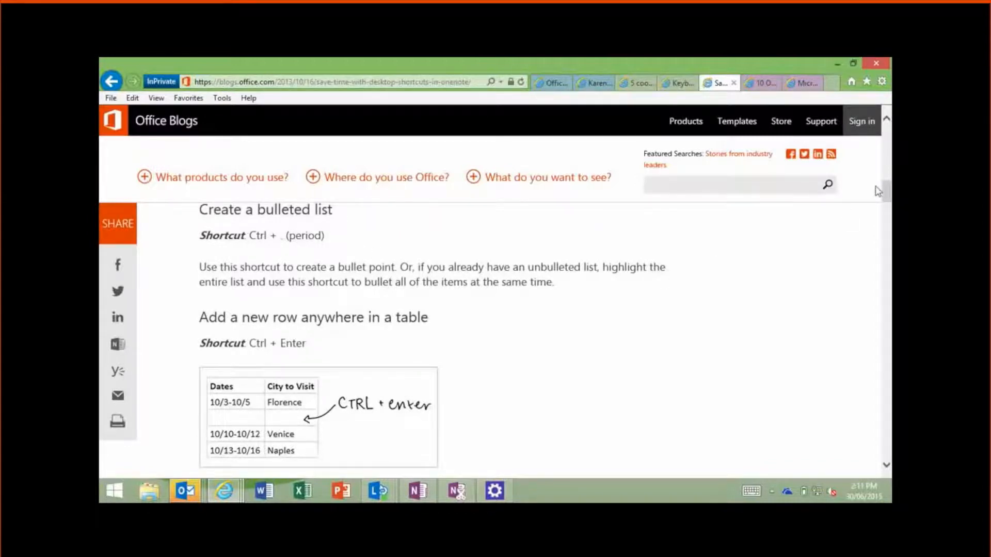
drag(889, 193, 888, 214)
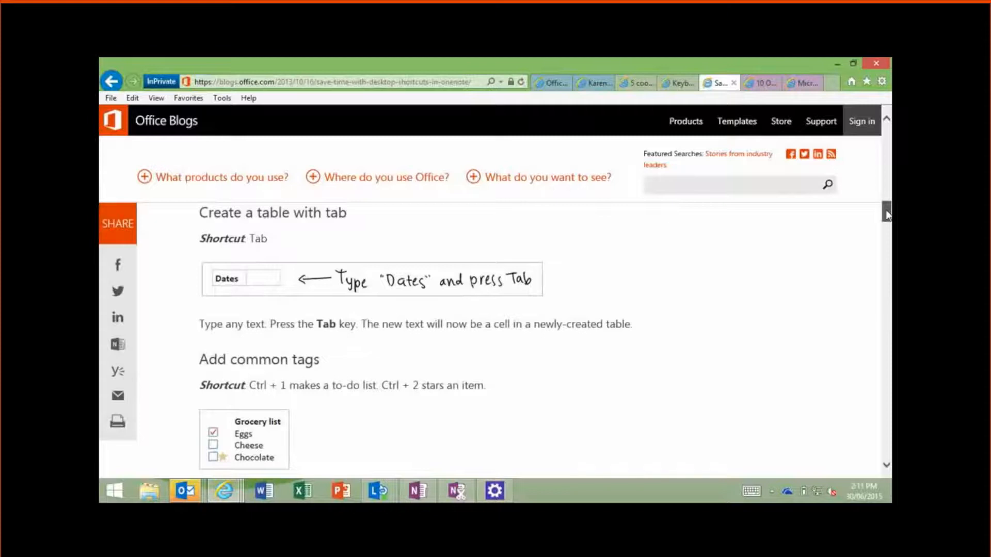
drag(888, 214, 888, 260)
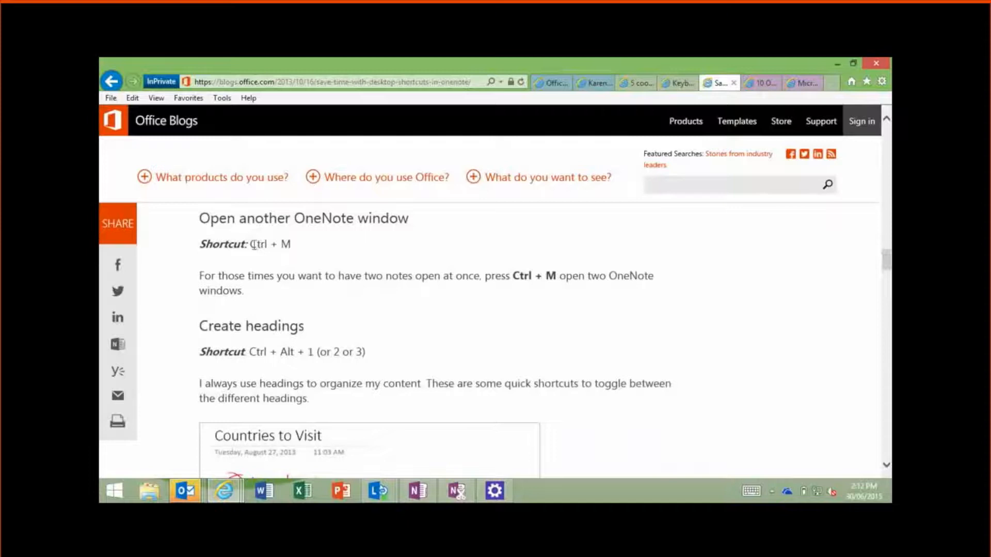
drag(252, 244, 291, 244)
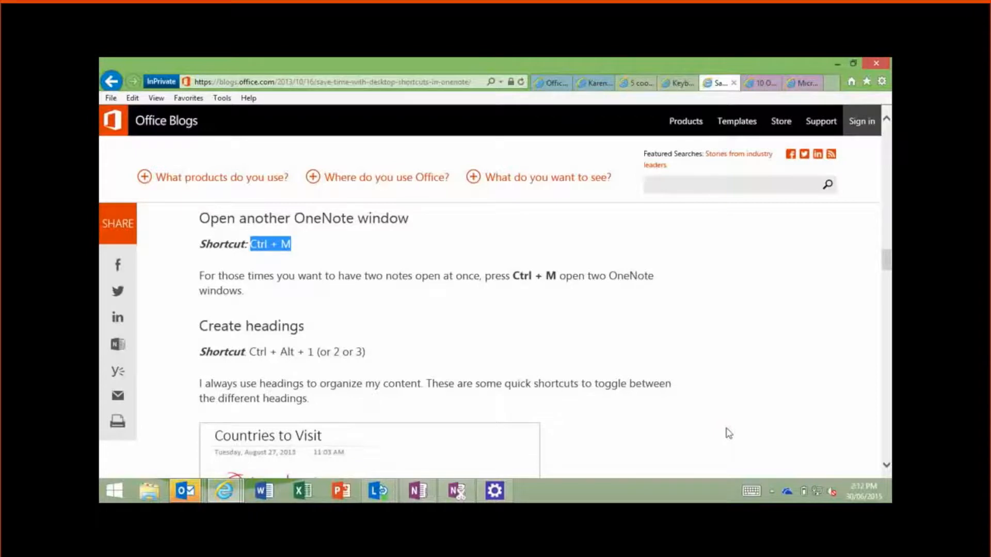
End the Send to OneNote Tool (32 bit) task in Task Manager and close Task Manager
click(456, 493)
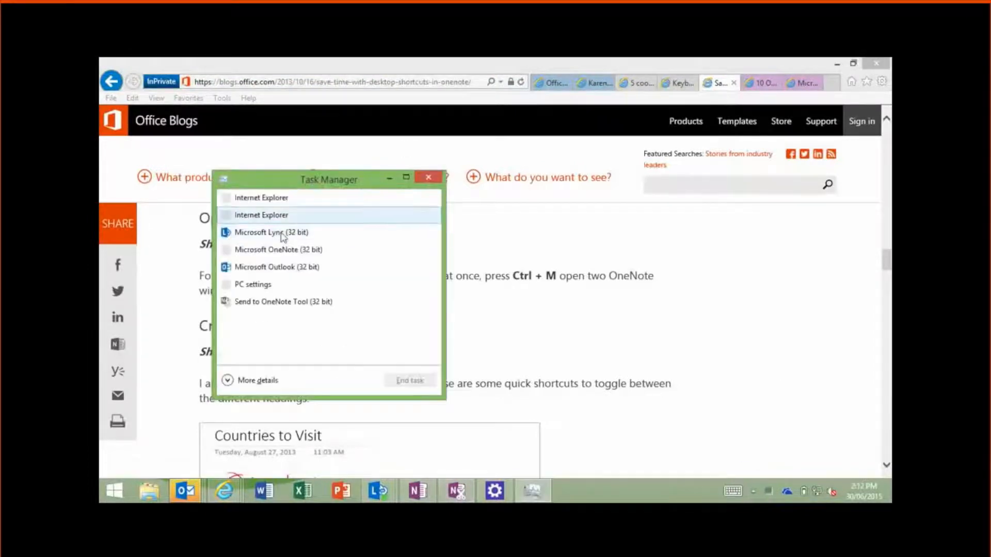
click(279, 302)
click(412, 382)
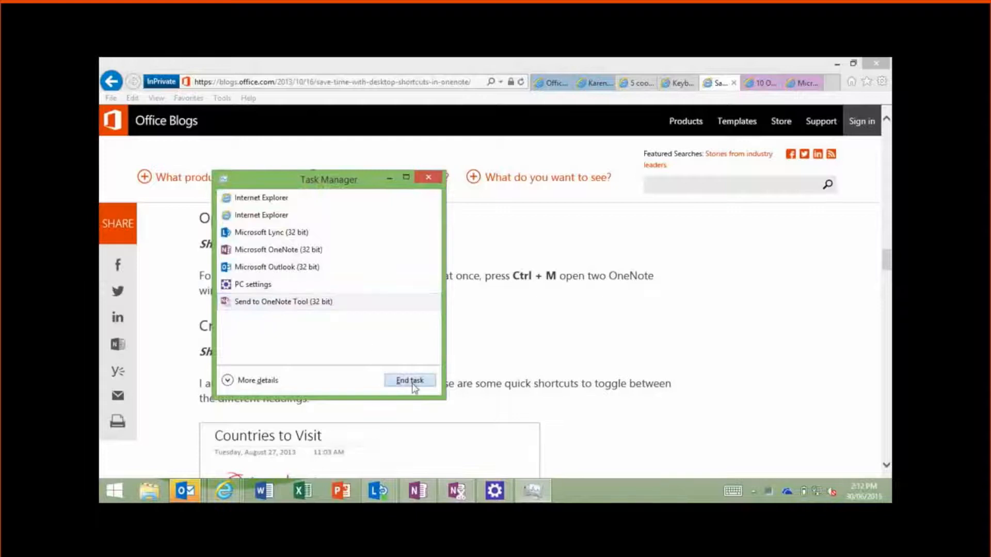
click(428, 177)
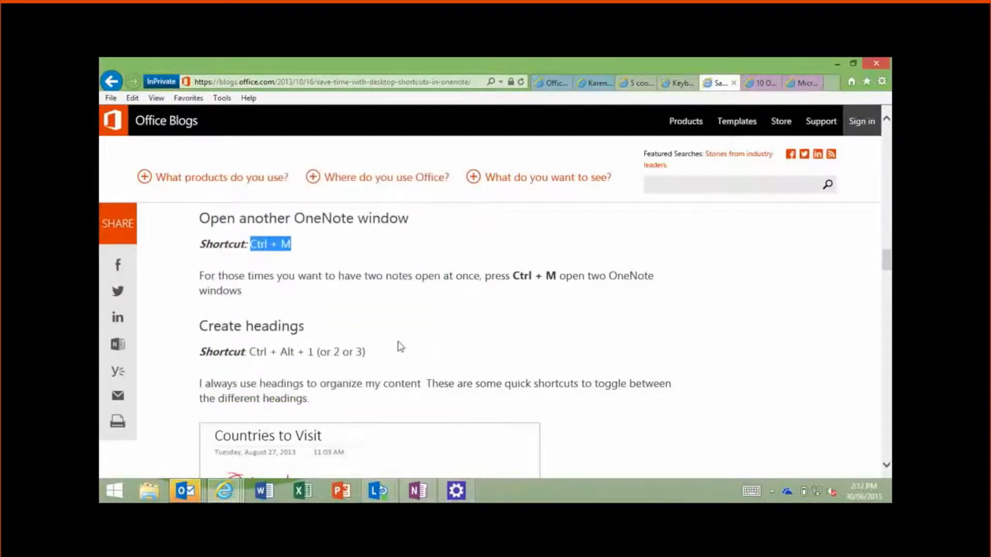
Search Windows for onenote 2013, start the Send to OneNote 2013 tool, and dismiss its window over the browser article
click(111, 495)
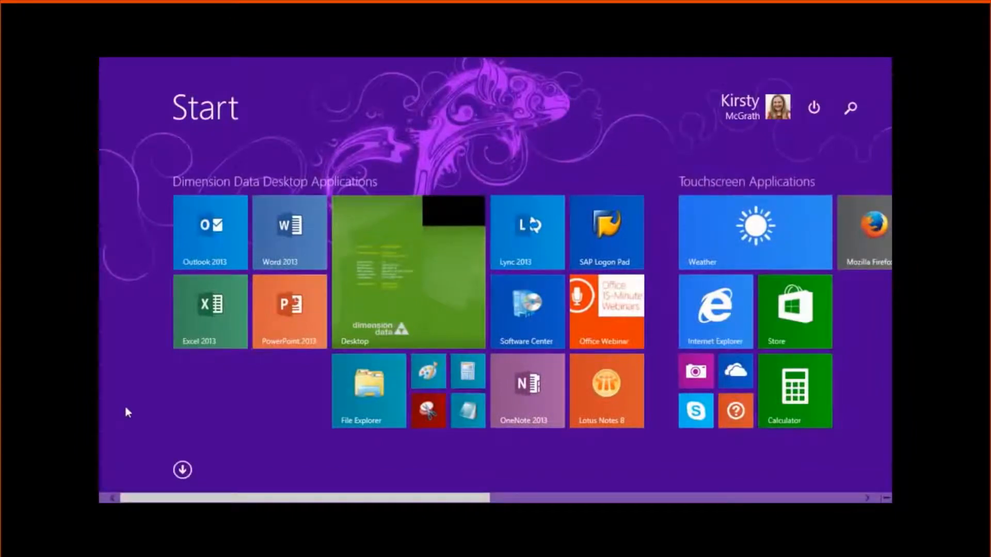
text(onenote 2013)
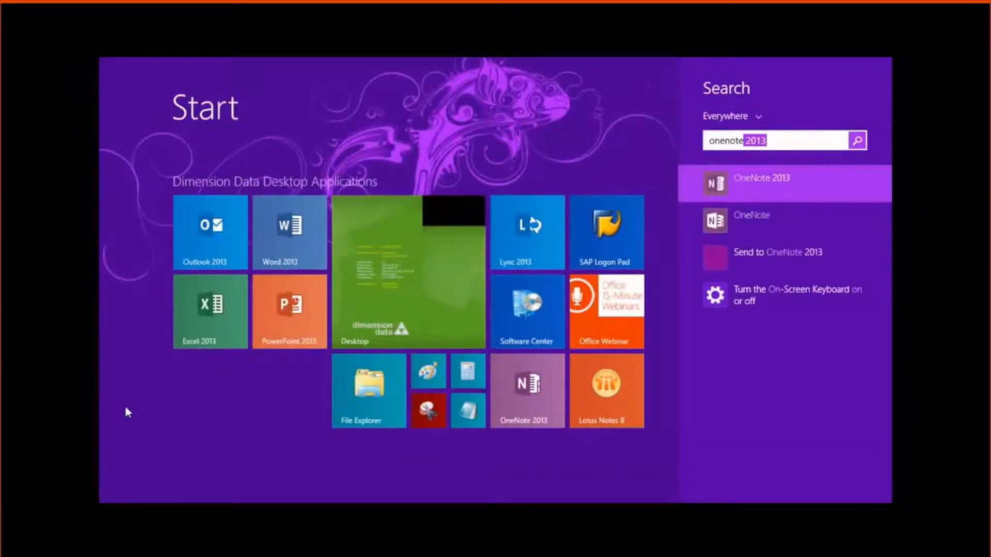
click(738, 256)
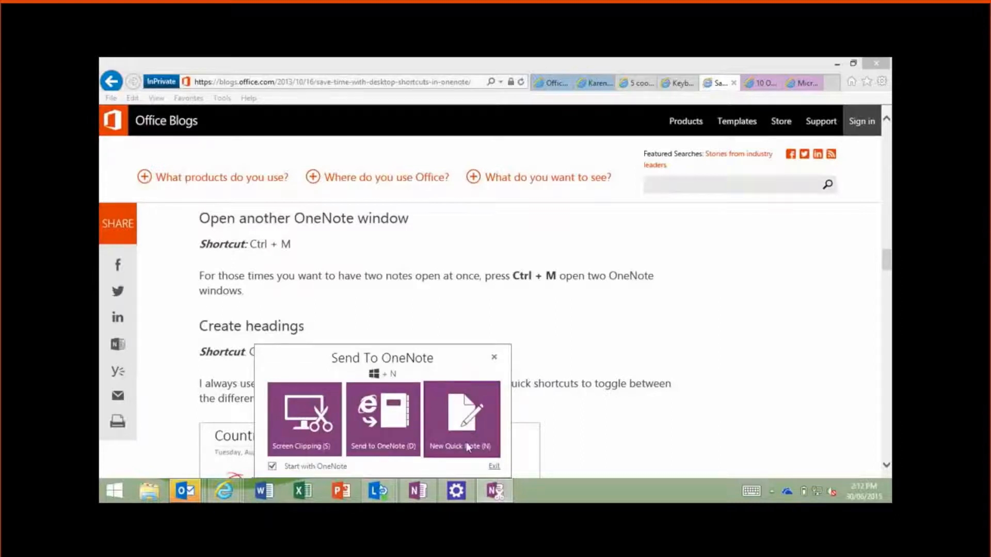
click(460, 302)
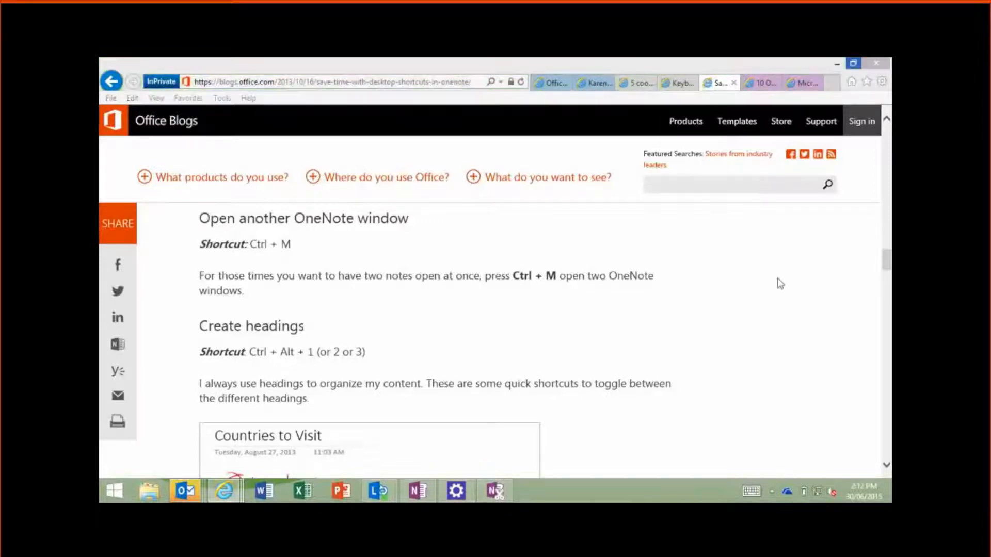
click(510, 275)
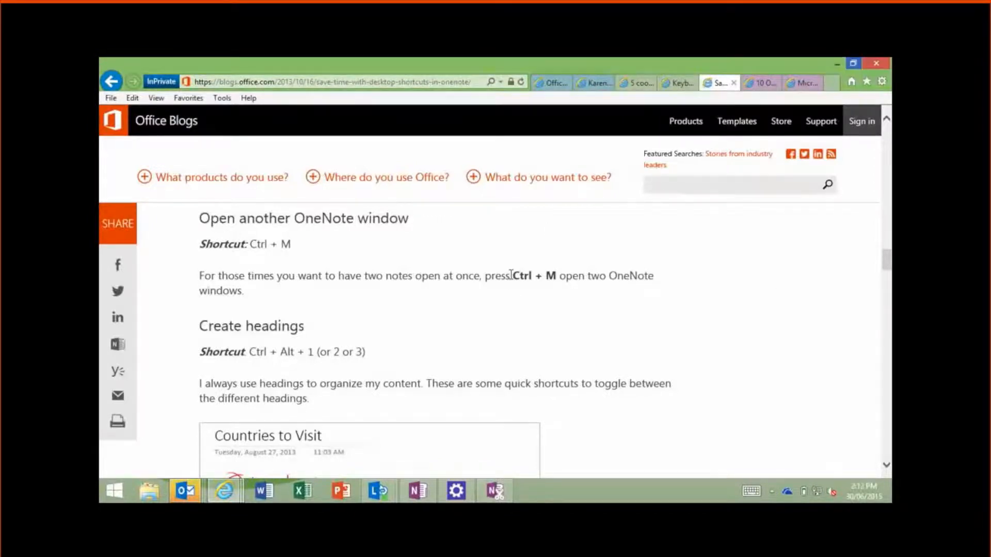
key(super+n)
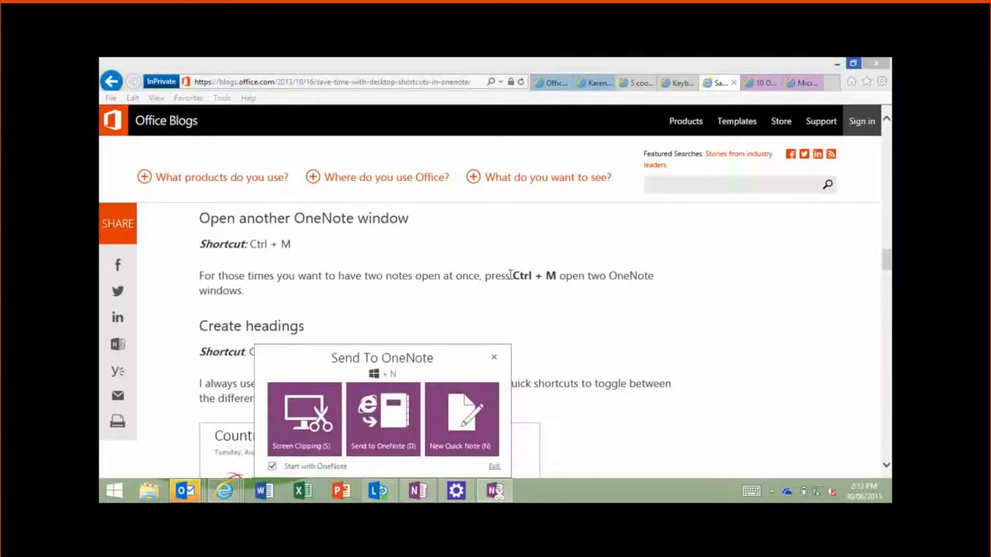
click(499, 277)
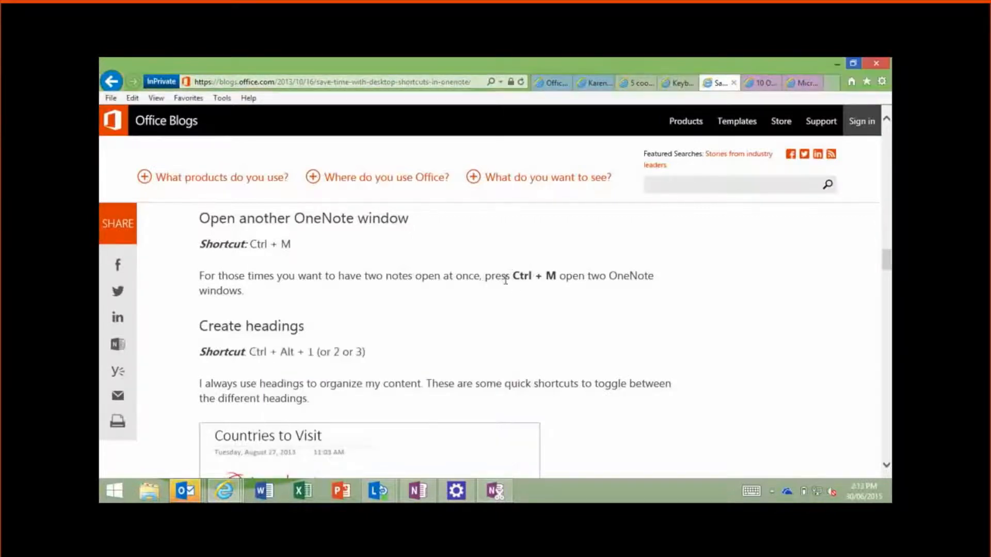
key(alt+Tab)
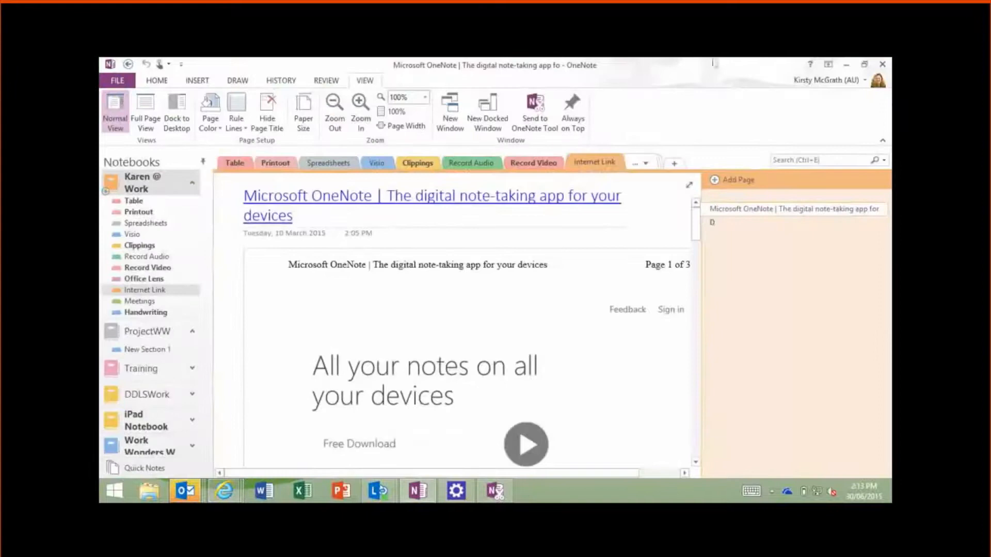
click(846, 65)
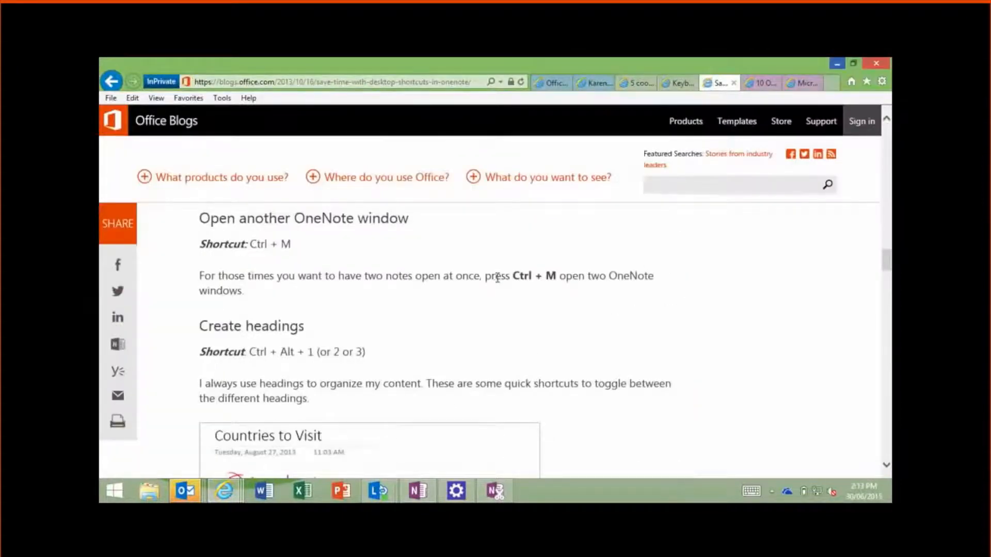
key(alt+Tab)
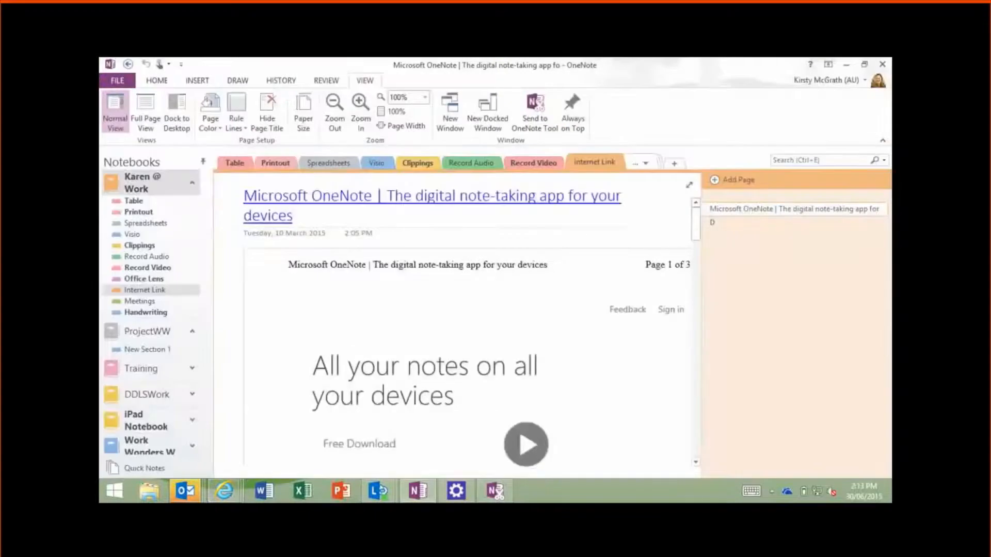
click(848, 66)
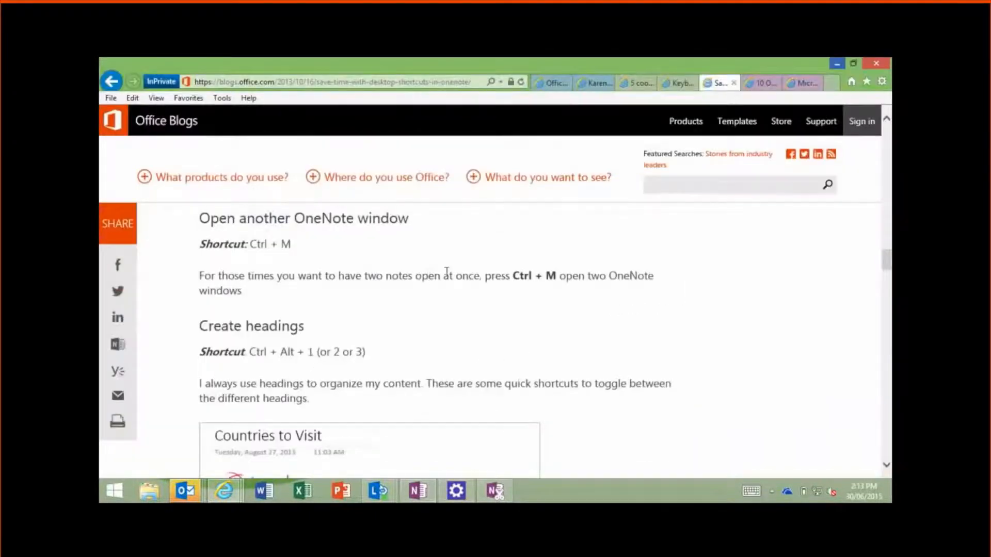
Create a new quick note with the caller's name, phone number and "Get back to her with top tips for OneNote", and close it
key(super+n)
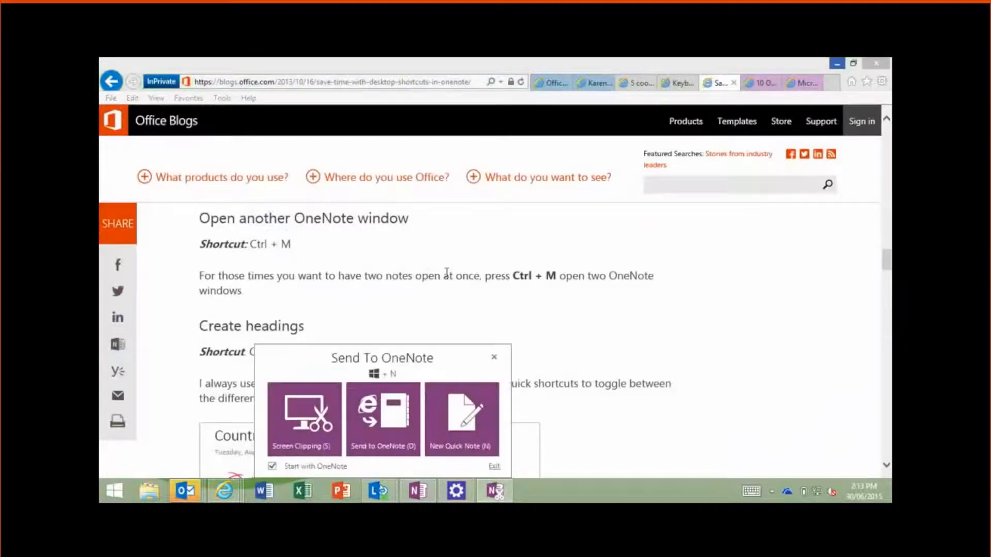
click(461, 425)
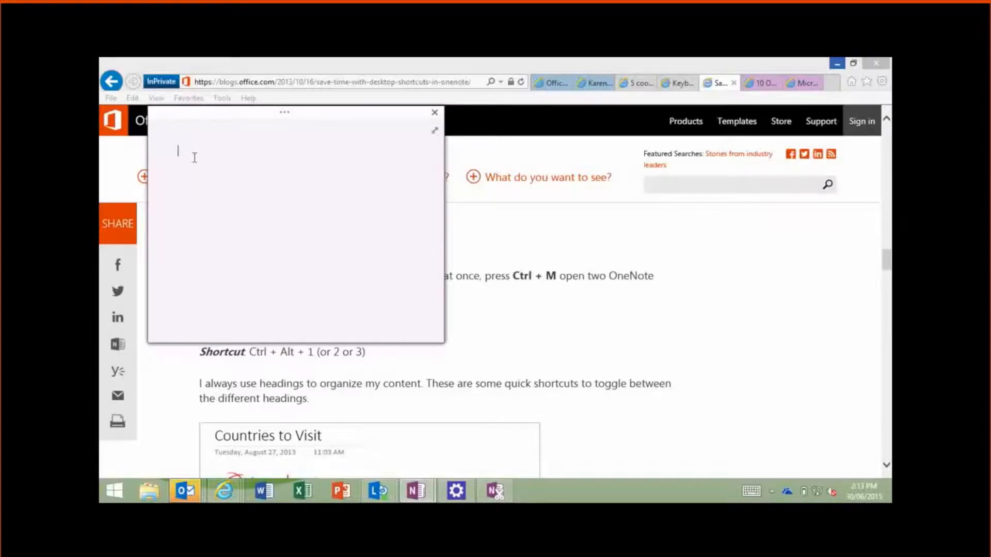
text(J)
text(o 555 889n 988)
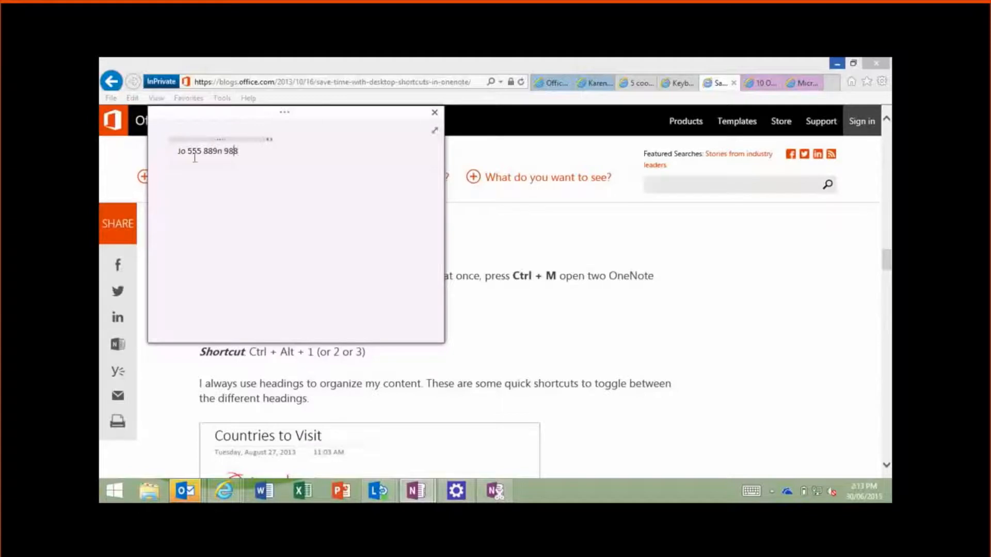
key(BackSpace)
text(to h)
text( her with top )
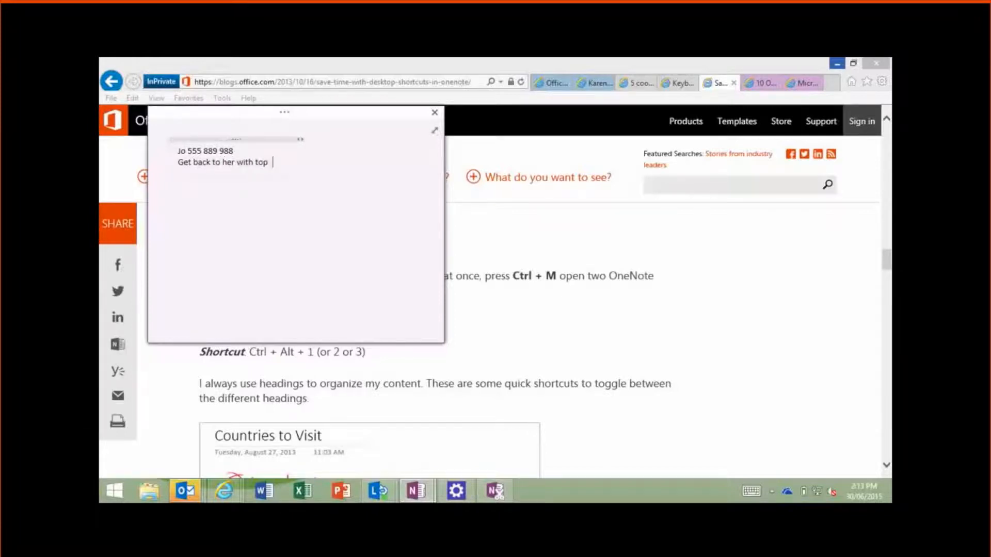
text(tips for OneNote)
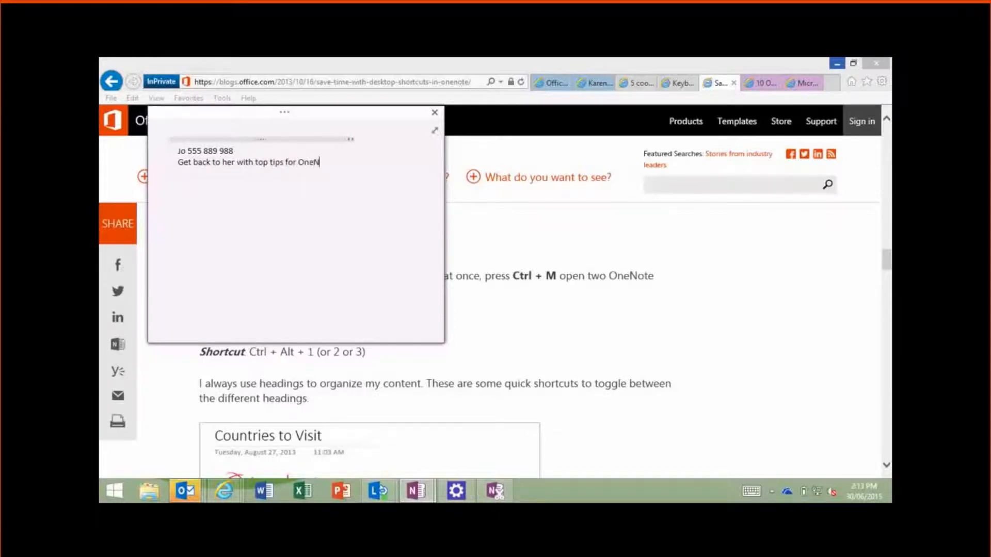
click(435, 113)
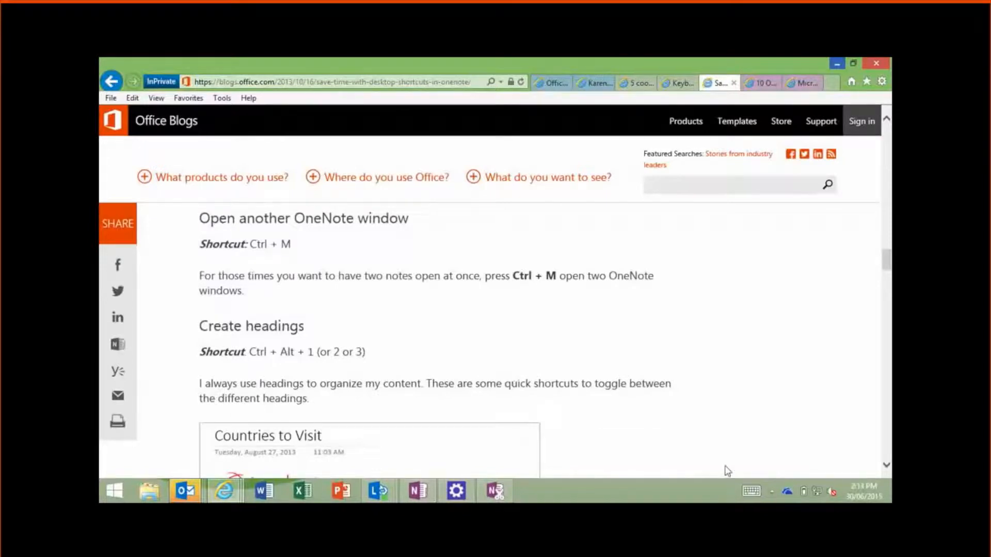
Switch to OneNote, view the new note in the Quick Notes section, and return to the Internet Link section
click(419, 492)
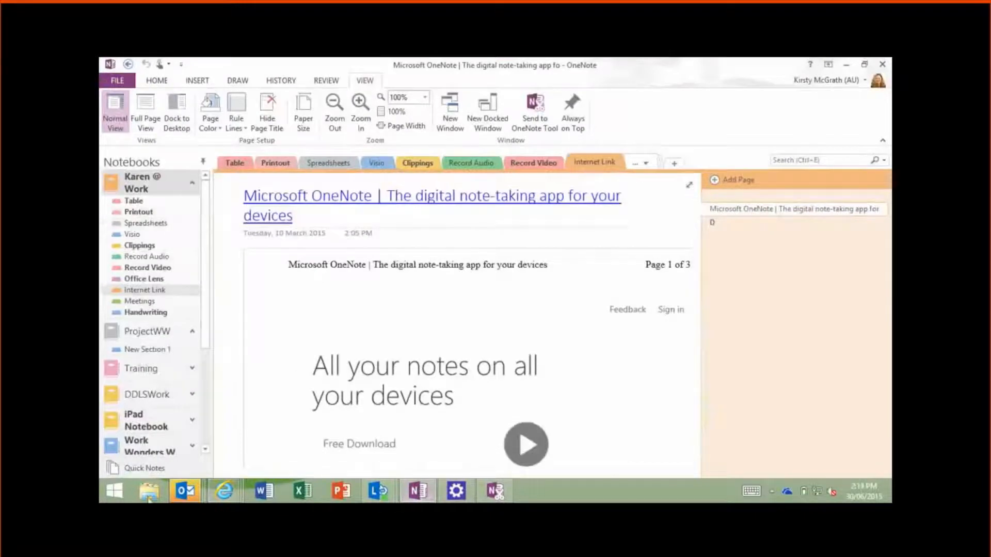
click(145, 469)
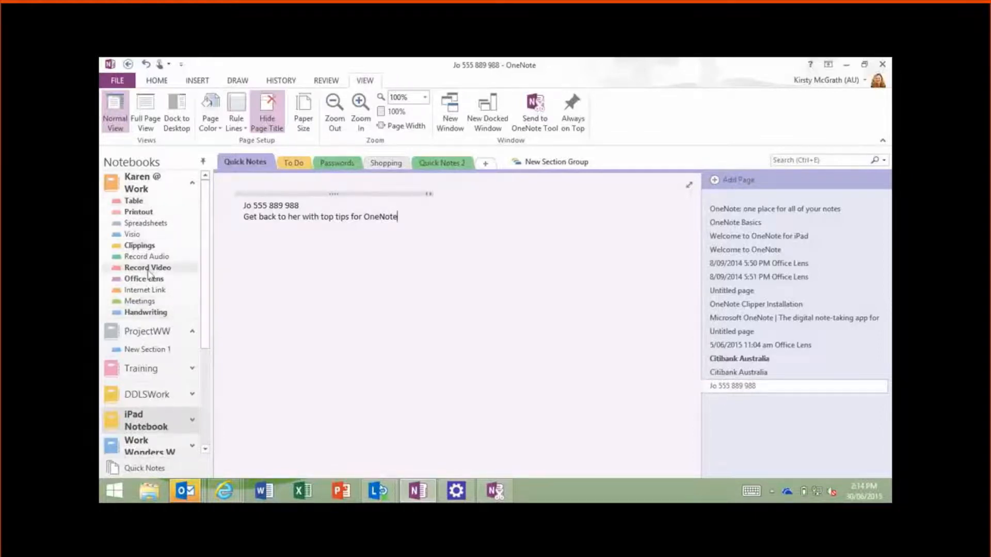
click(151, 290)
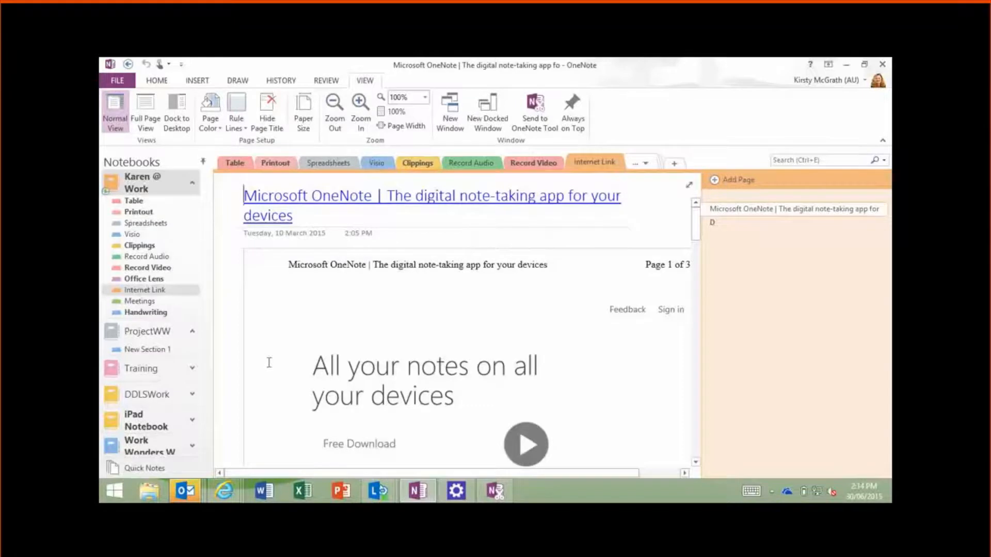
Tag the word OneNote in the Table section's table with the Staff Awards tag
click(139, 224)
click(154, 83)
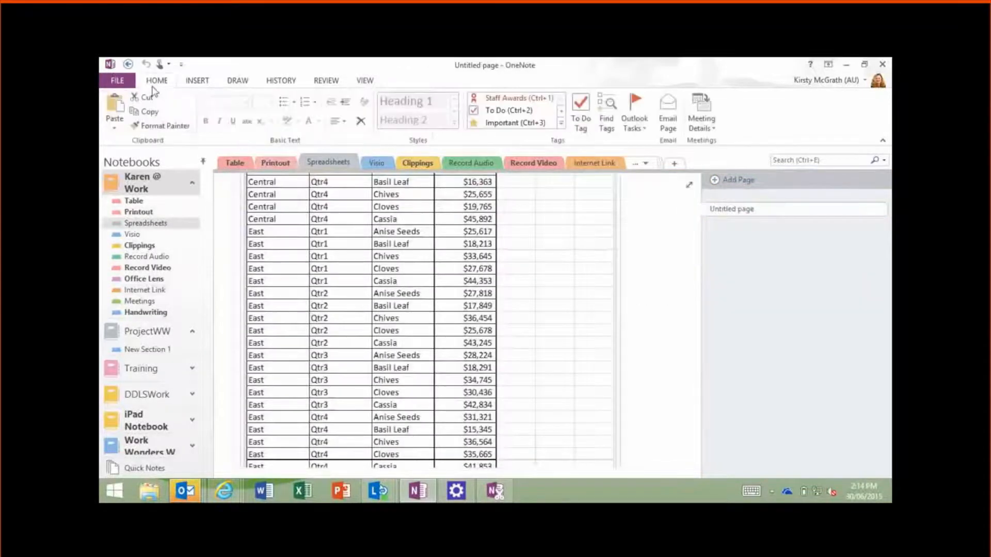
click(141, 206)
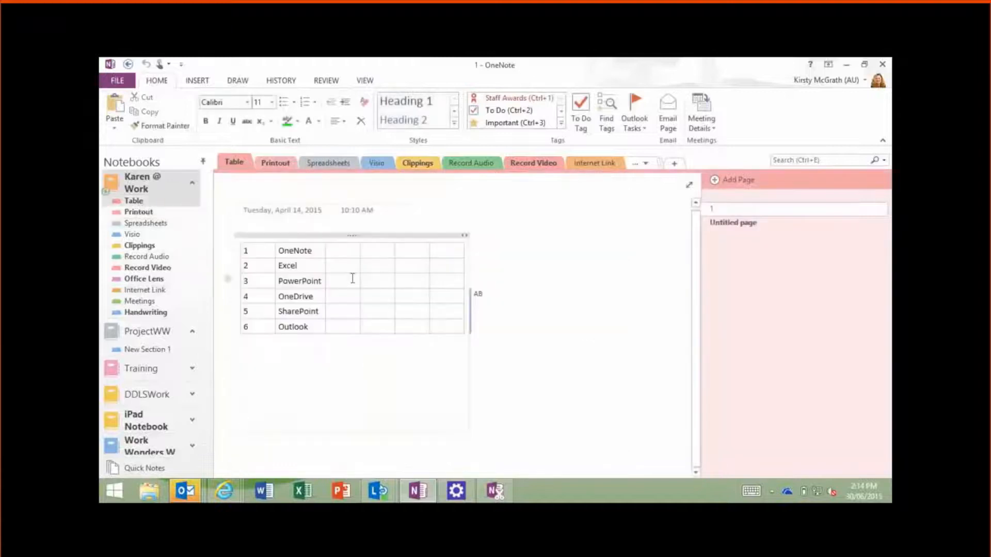
double_click(292, 250)
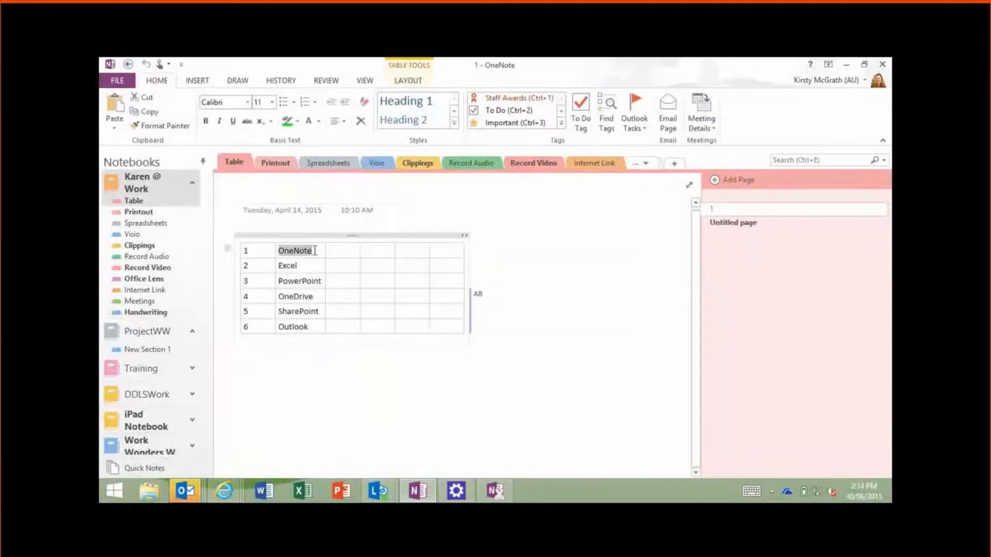
click(493, 100)
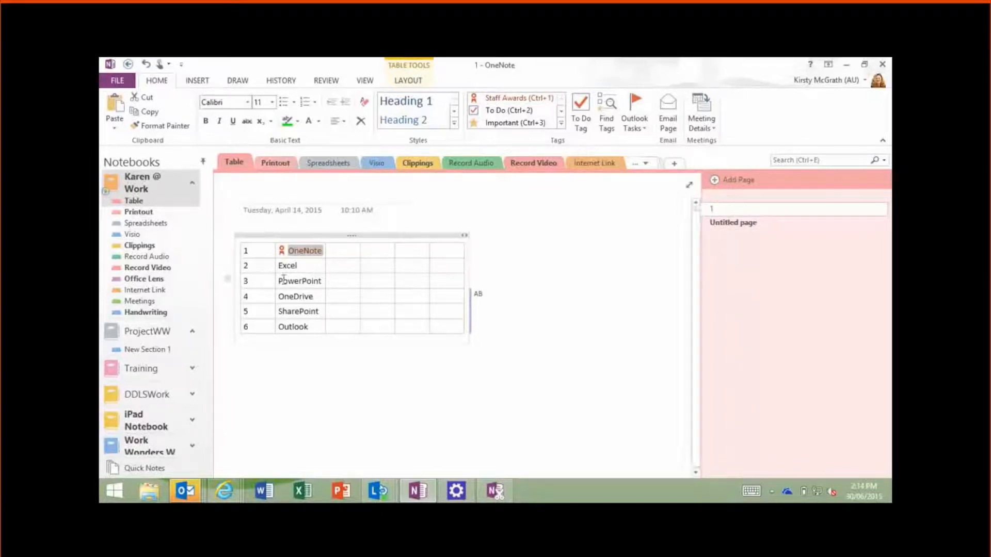
Create a custom tag named Flights with the airplane symbol and a blue font color, and save the tag list
click(561, 124)
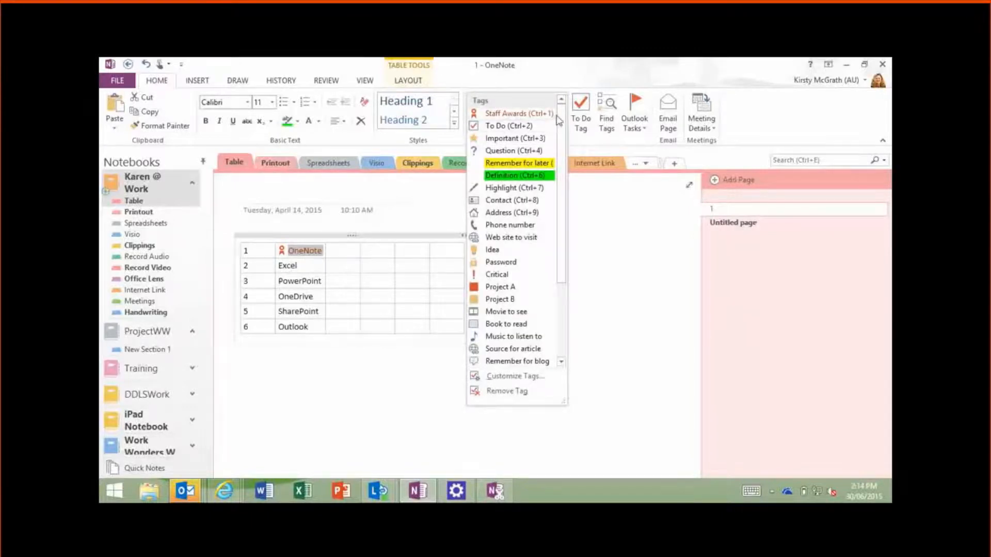
click(503, 378)
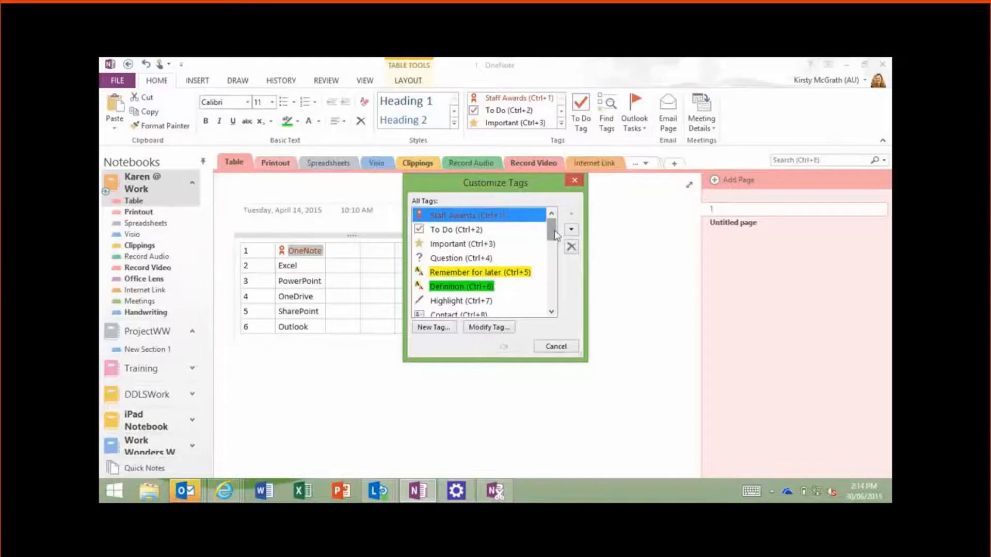
drag(555, 234, 559, 301)
click(436, 328)
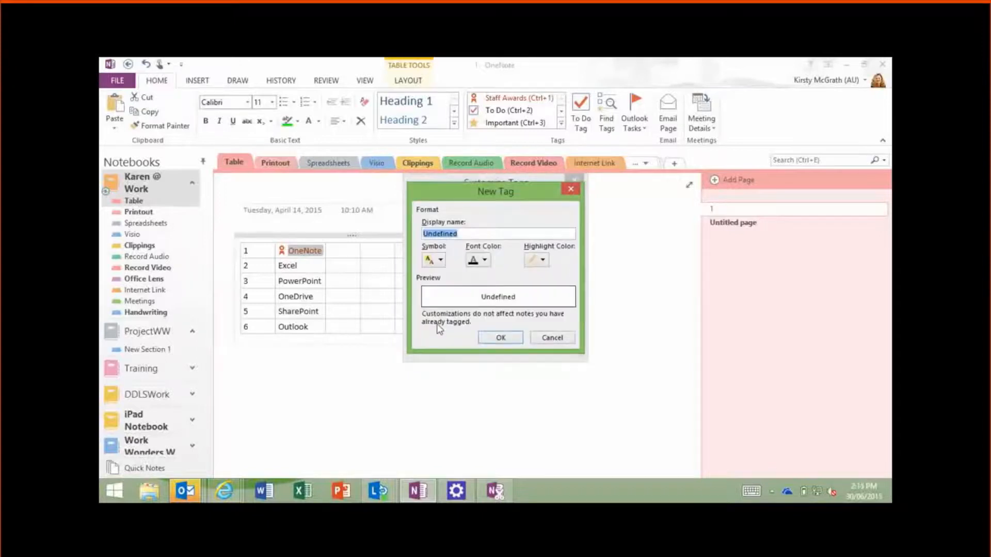
click(436, 263)
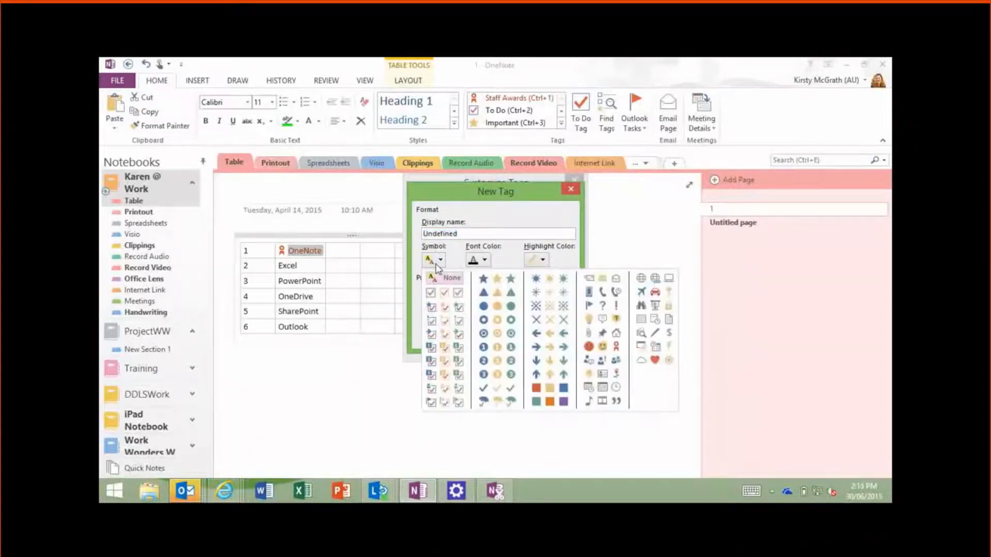
click(641, 293)
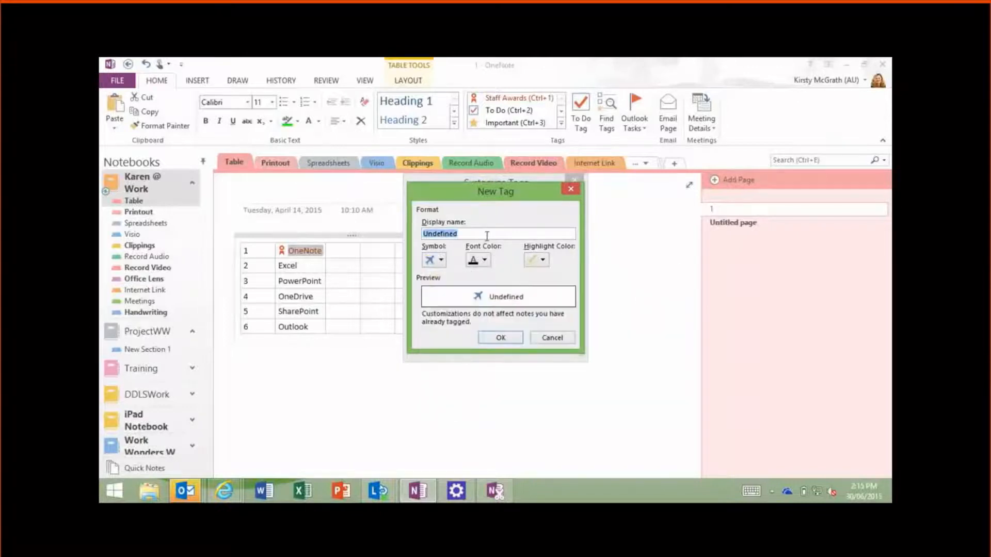
text(Flig)
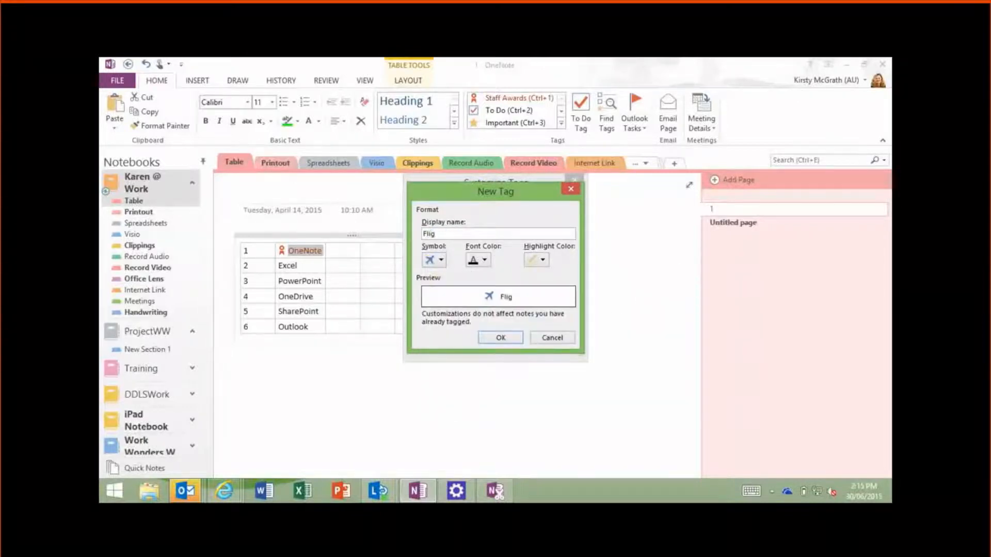
text(hts)
click(484, 261)
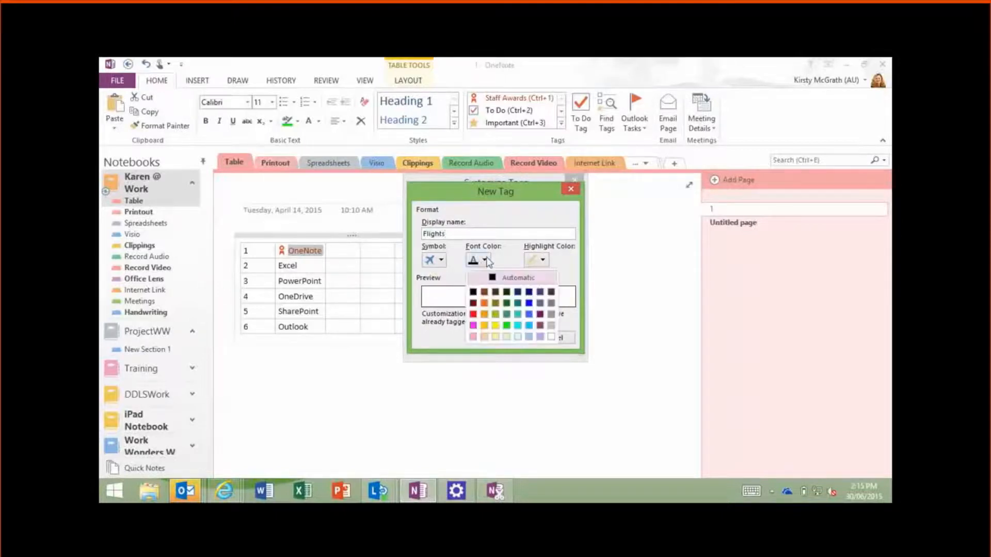
click(529, 314)
click(513, 342)
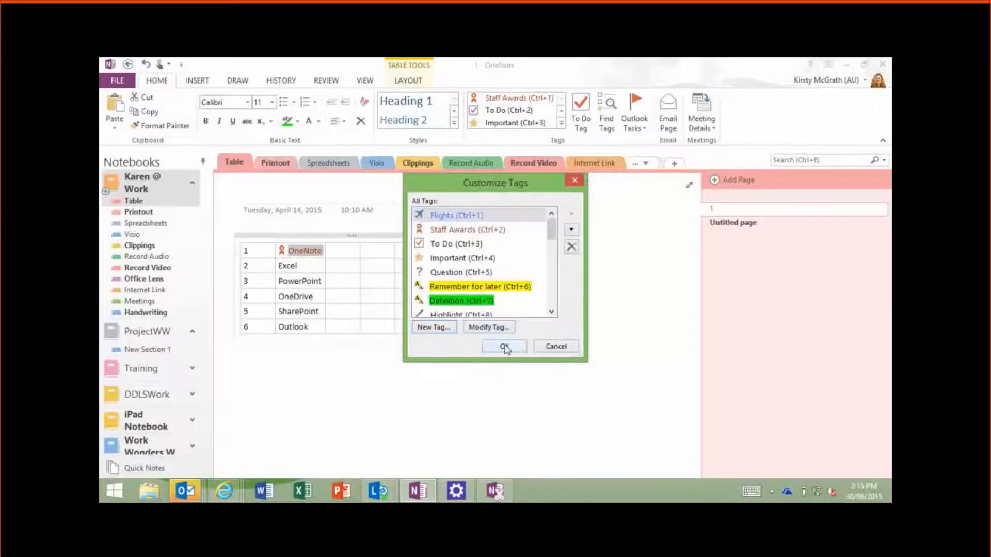
click(504, 347)
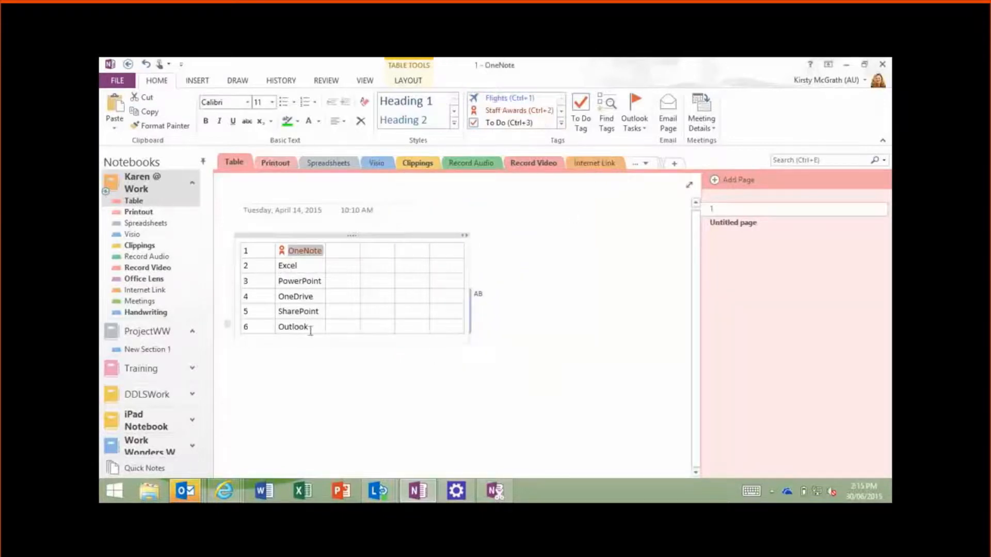
Apply the Flights tag to the word Outlook in row 6 of the table
drag(309, 327, 286, 324)
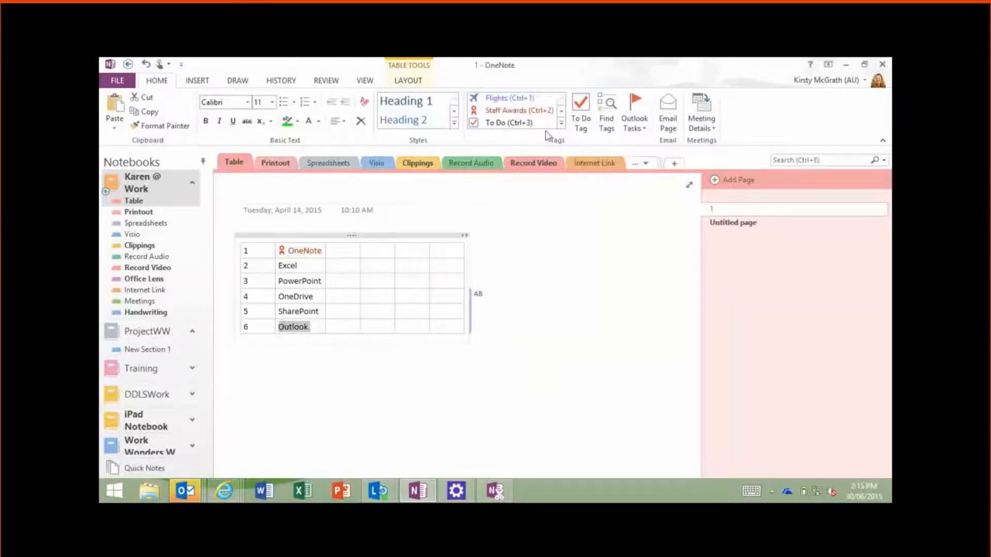
click(503, 99)
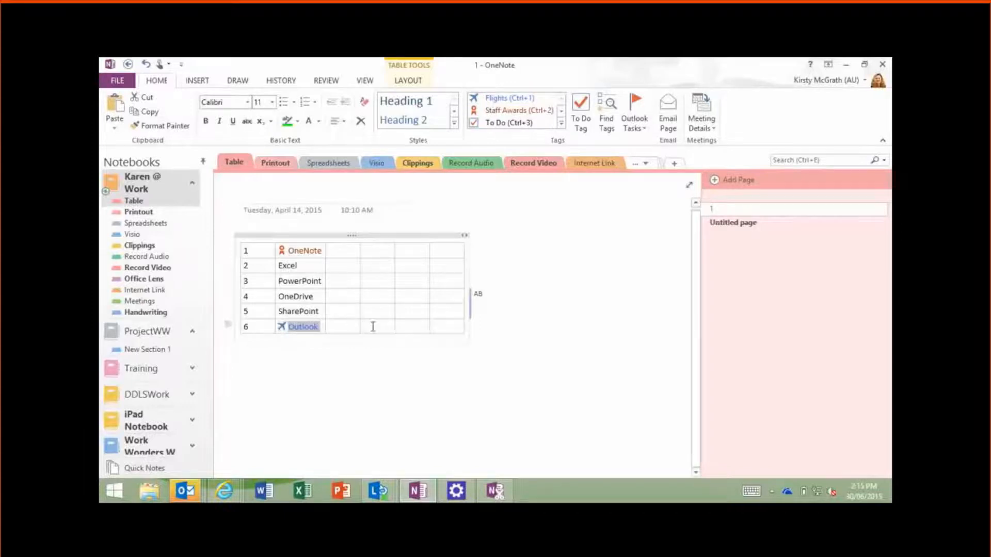
Enter "In Melbourne for Training" in the fourth column of row 6, on the Outlook line of the table
click(373, 326)
text(In M)
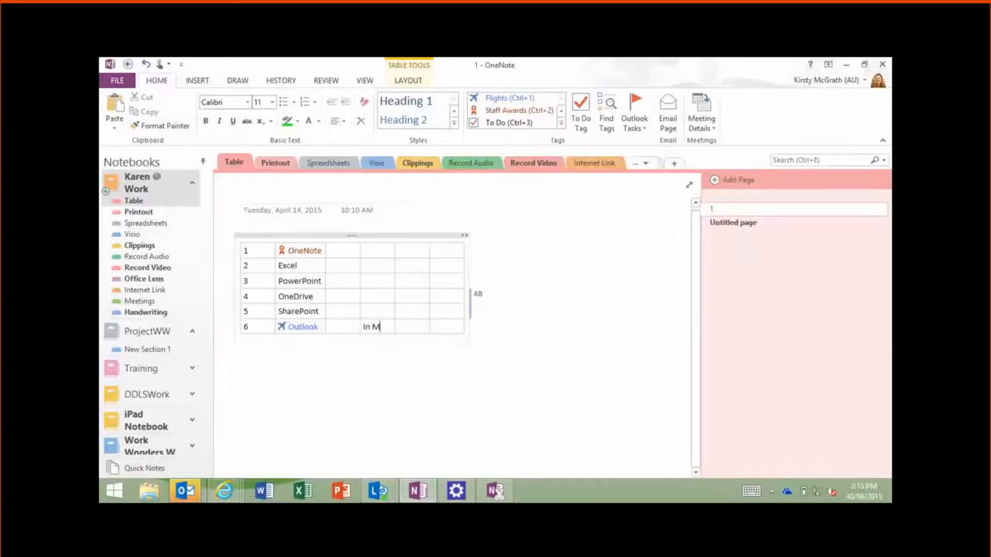
text(elbourne f)
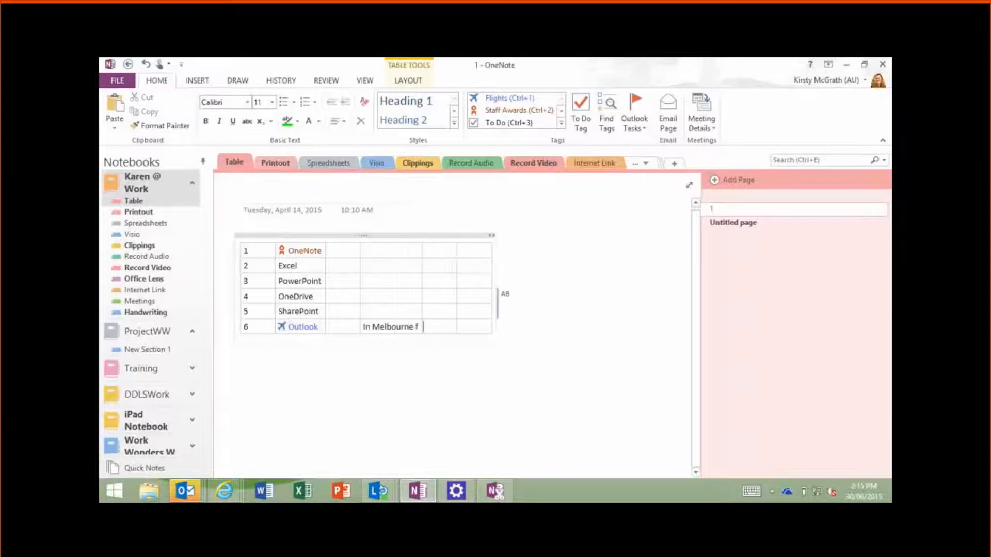
text(or Trai ning)
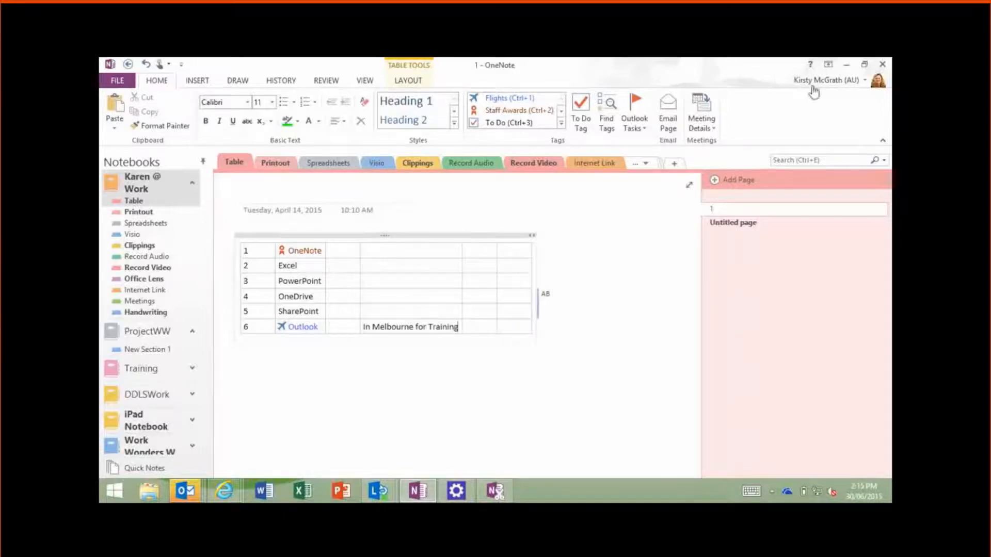
Search all notebooks for "melbourne", then return to the table page
click(792, 161)
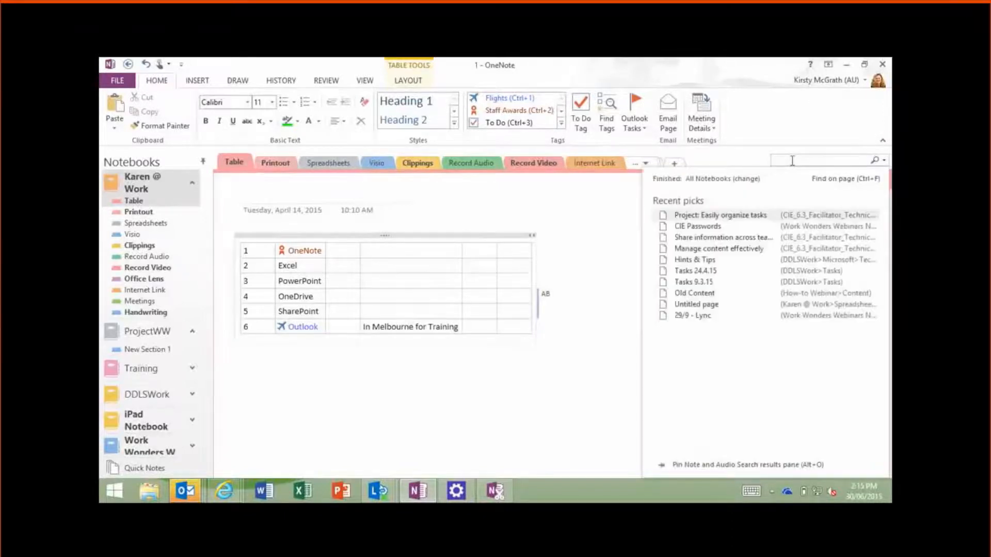
text(melbourne)
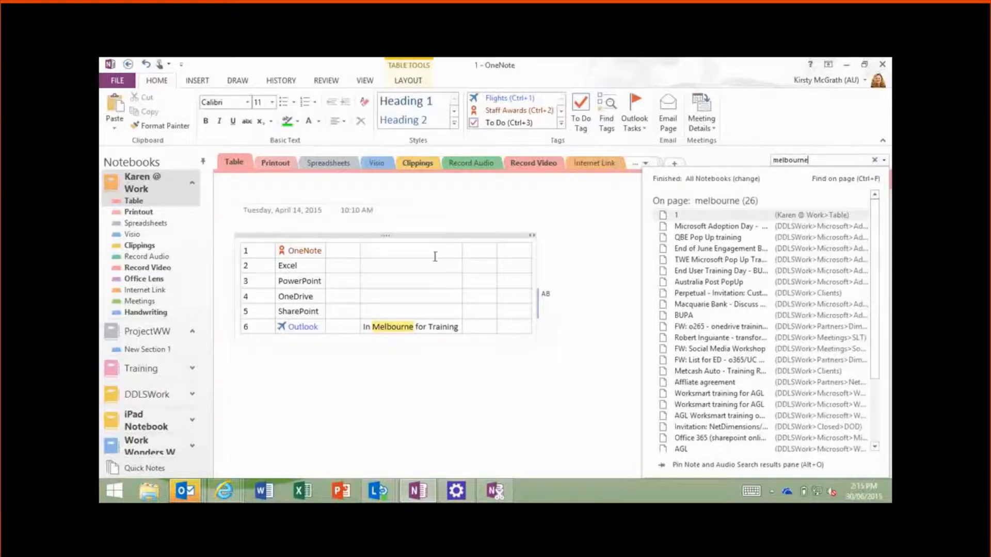
click(396, 264)
Find the tagged notes in this notebook and review the tag groups and the available search scopes
click(606, 111)
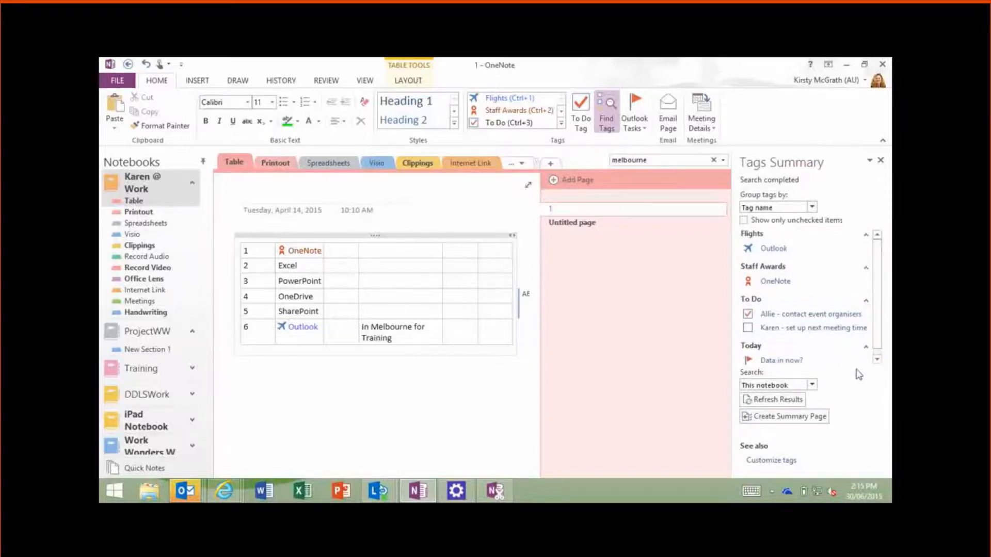
click(813, 386)
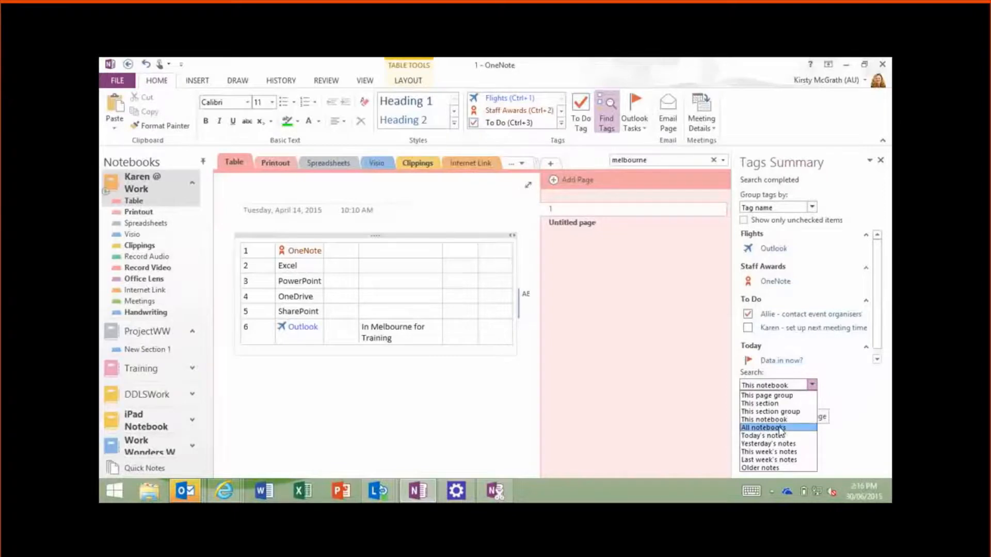
click(880, 312)
drag(880, 313, 881, 327)
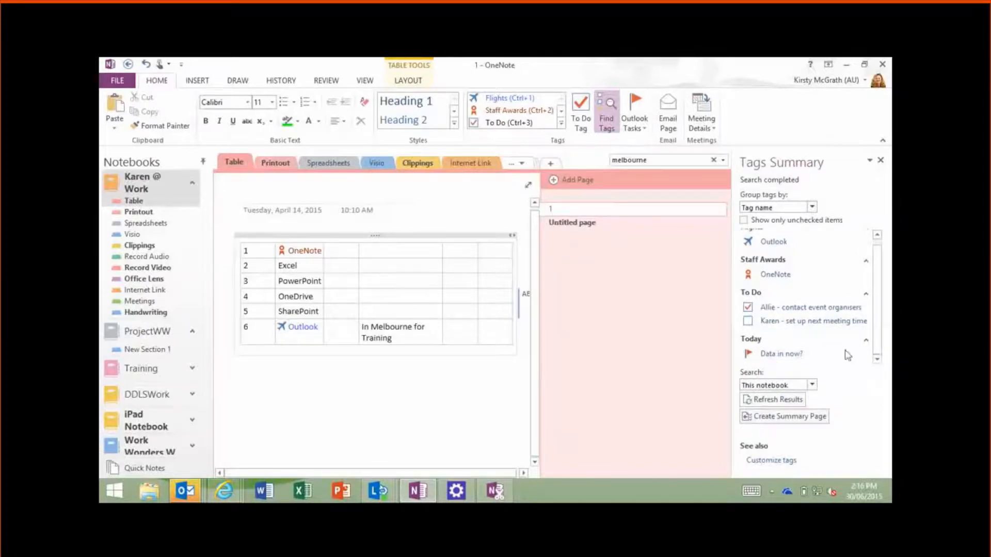
drag(880, 335, 877, 304)
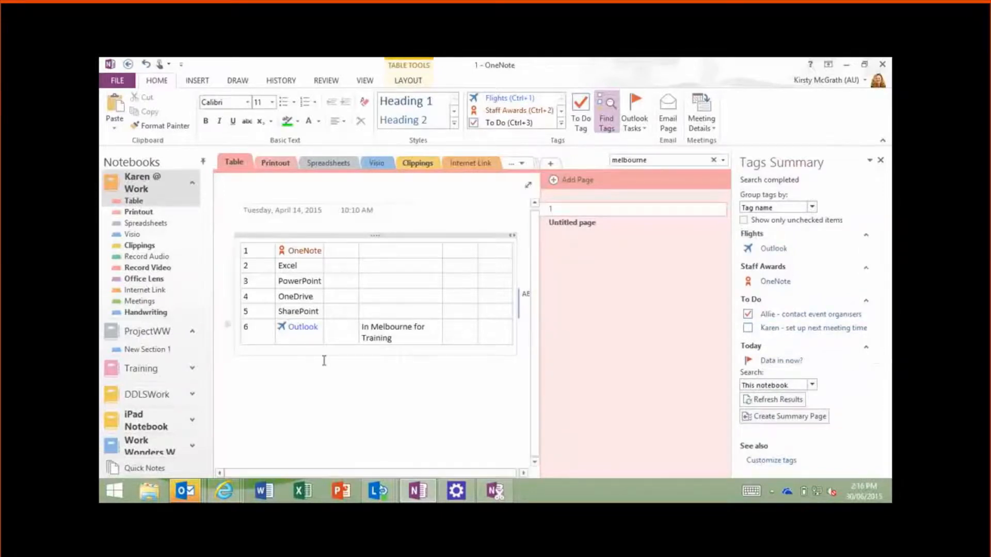
Place the cursor below the table and view the due-date options for Outlook tasks without choosing one
click(332, 391)
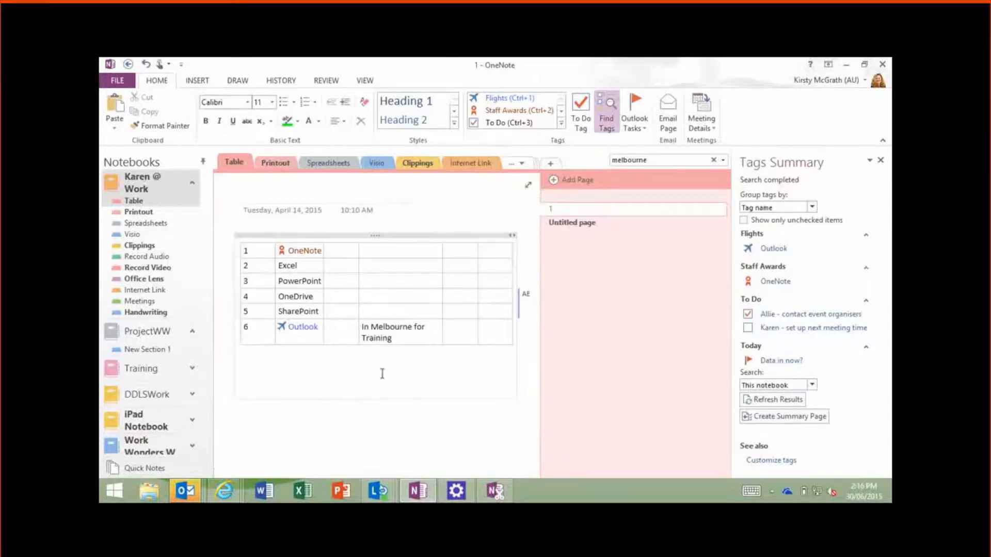
click(641, 122)
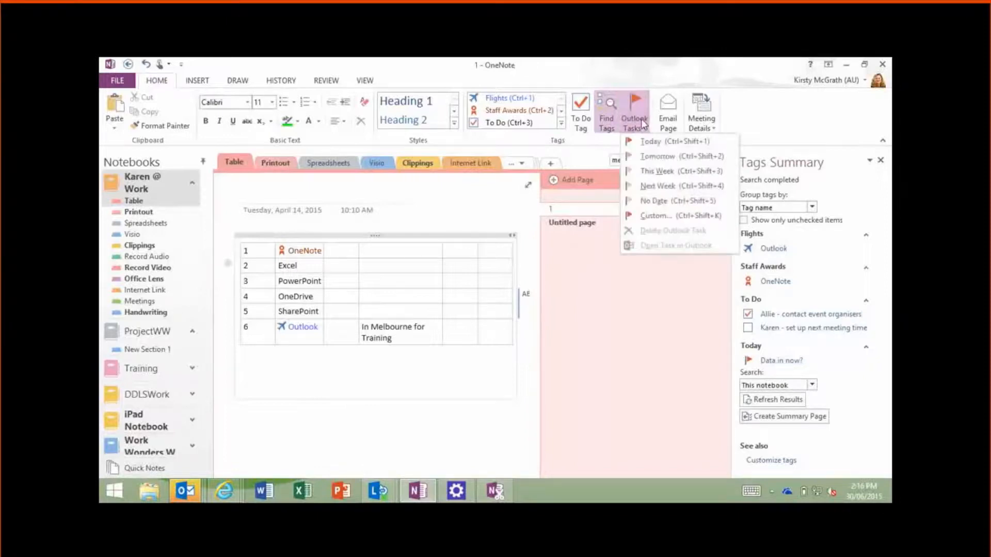
click(347, 306)
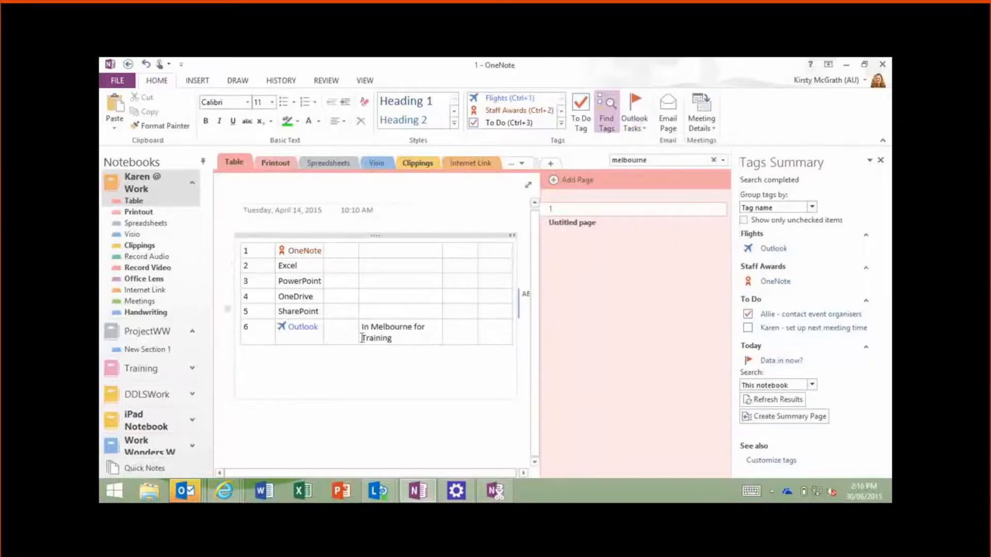
Switch to the Weekly Update meeting in Lync, view its OneNote sharing options, and return to the notebook
click(382, 489)
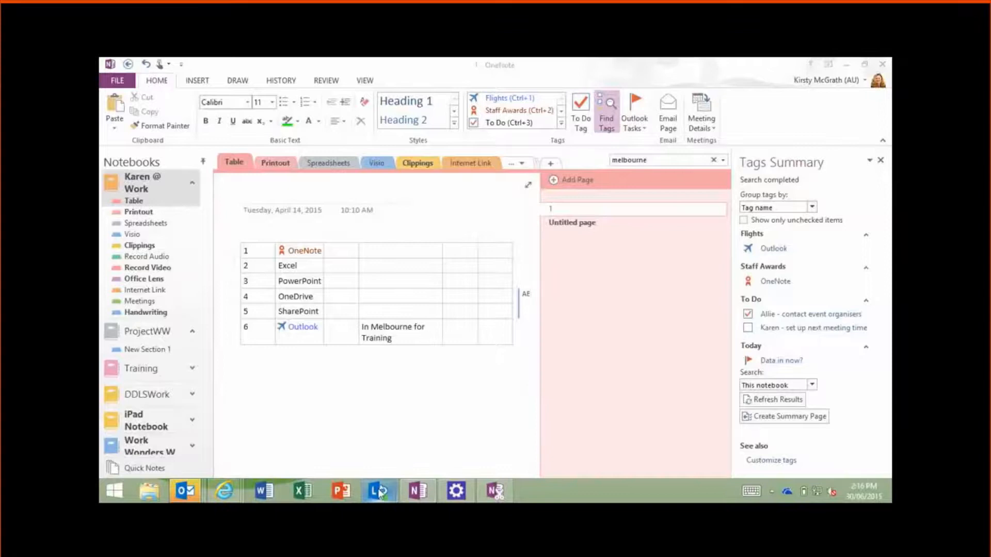
click(442, 419)
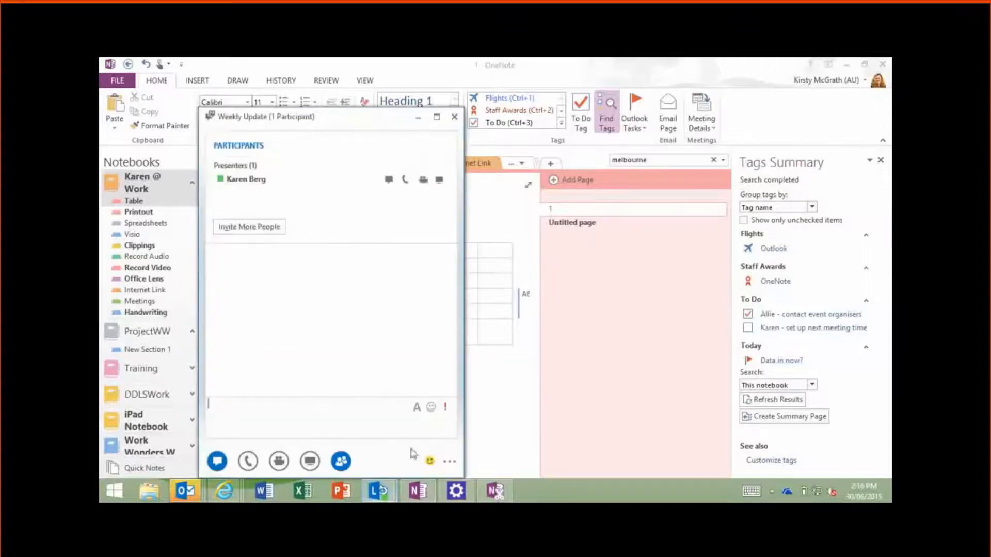
click(305, 461)
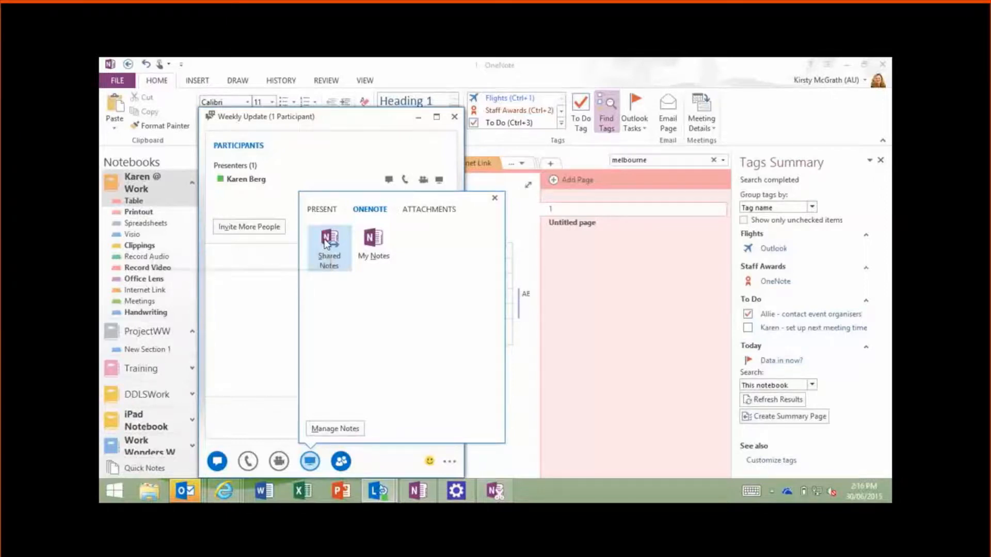
click(643, 310)
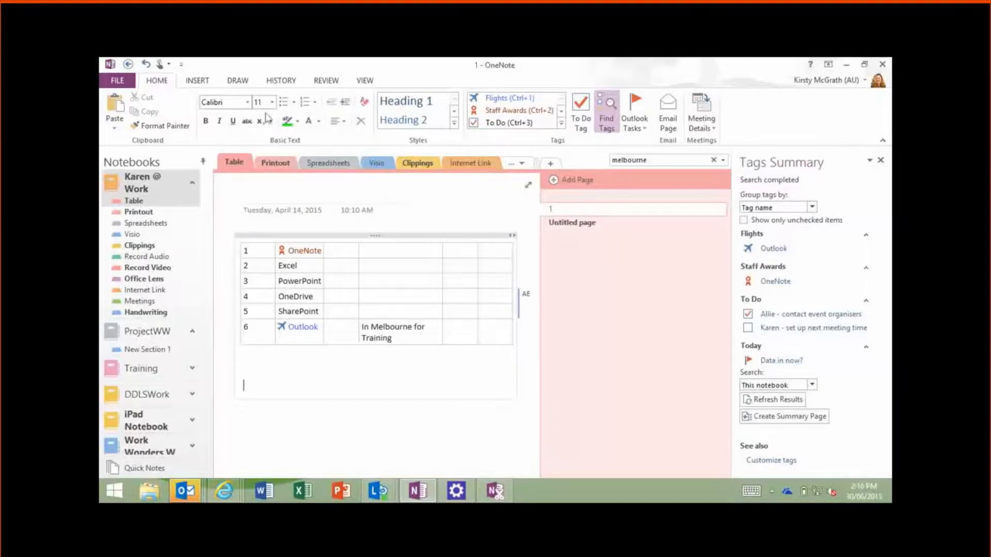
Open page D in the Internet Link section and examine its web clipping and source links
click(162, 295)
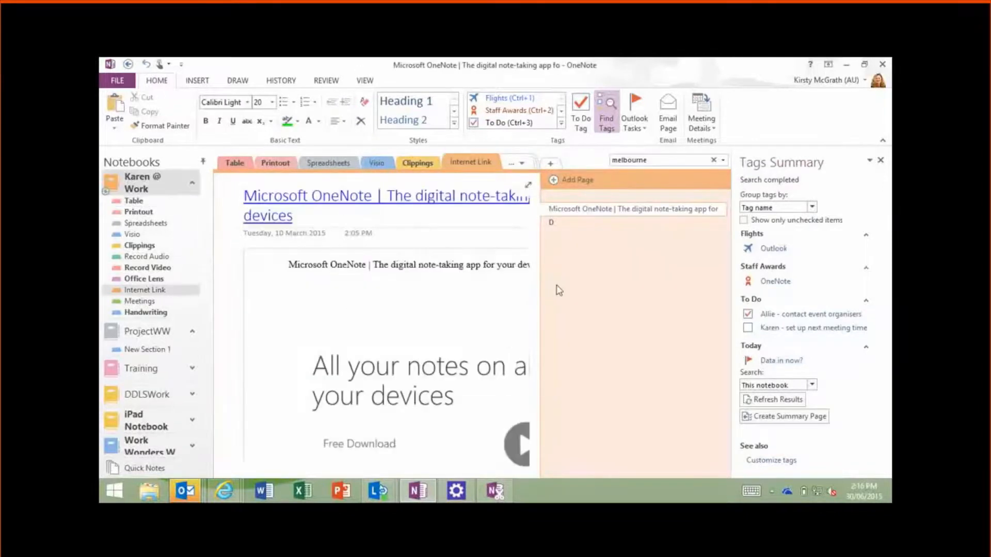
click(574, 223)
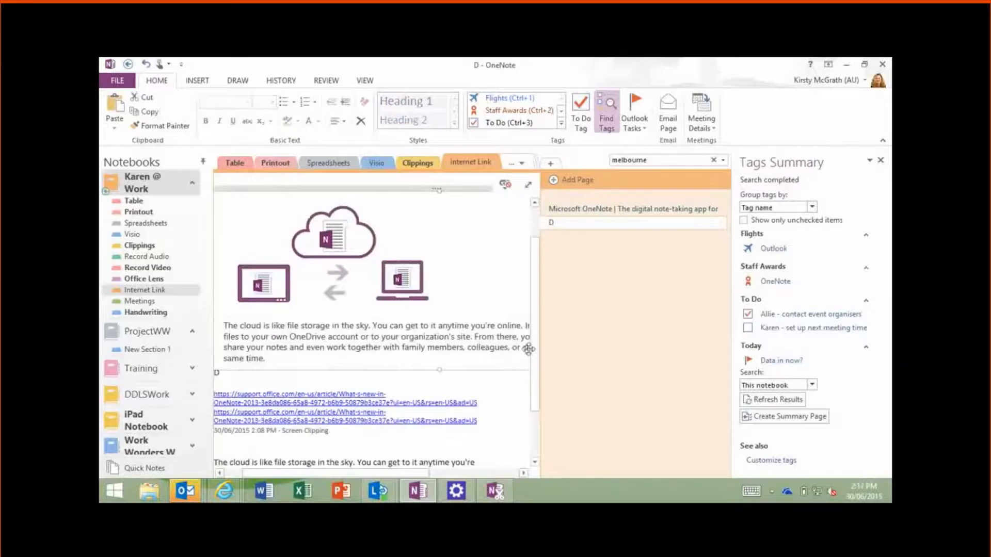
scroll(539, 352, up, 2)
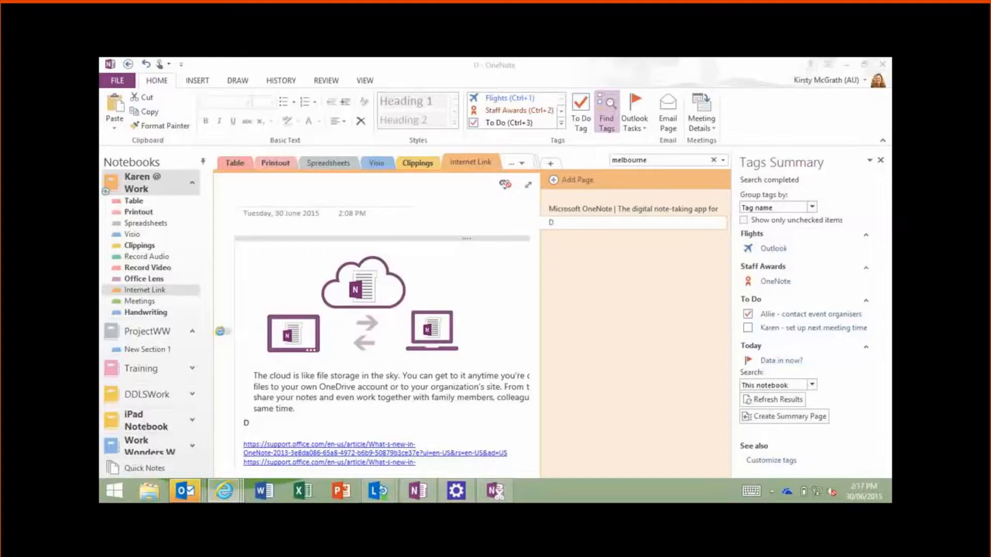
click(401, 380)
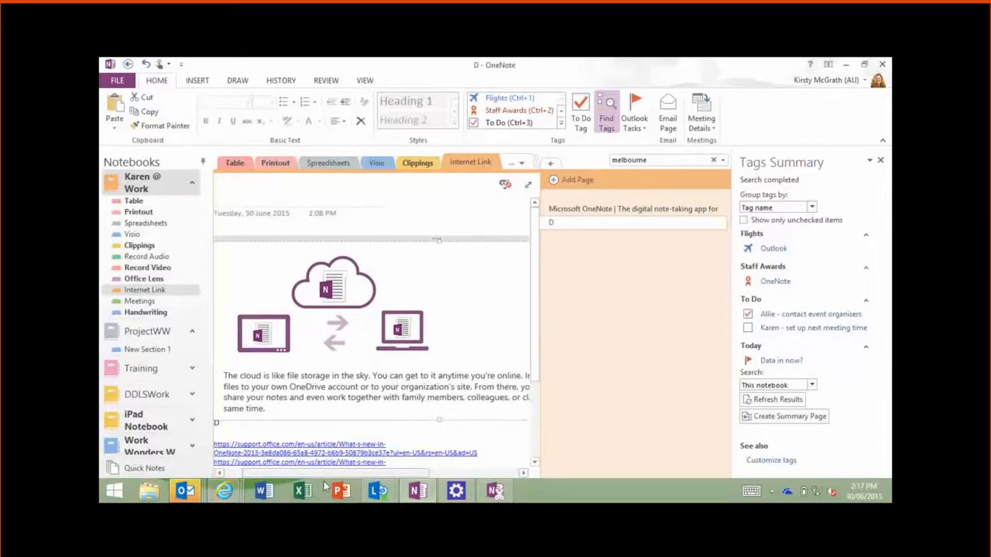
drag(317, 475, 299, 475)
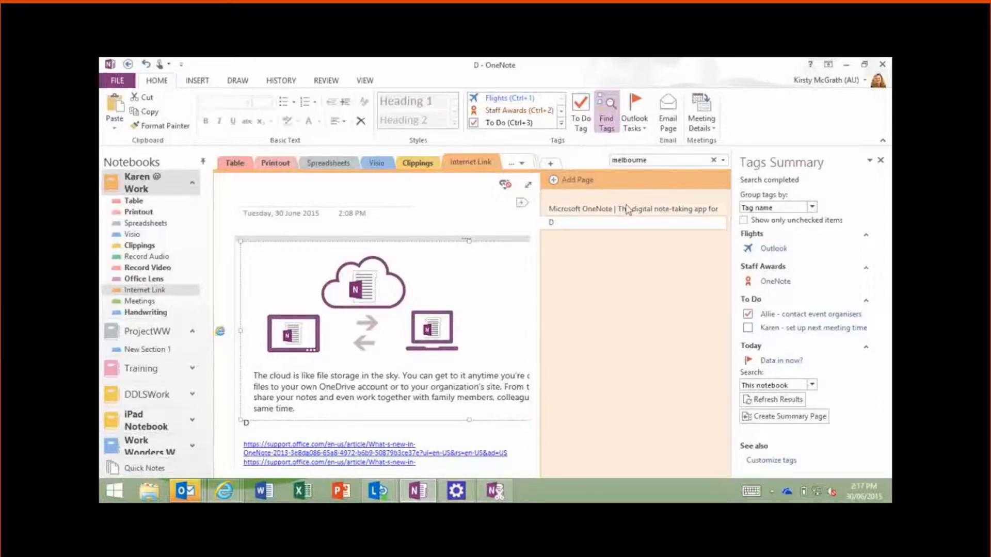
Create a new section and insert the details of today's Weekly Update meeting on its page
click(550, 163)
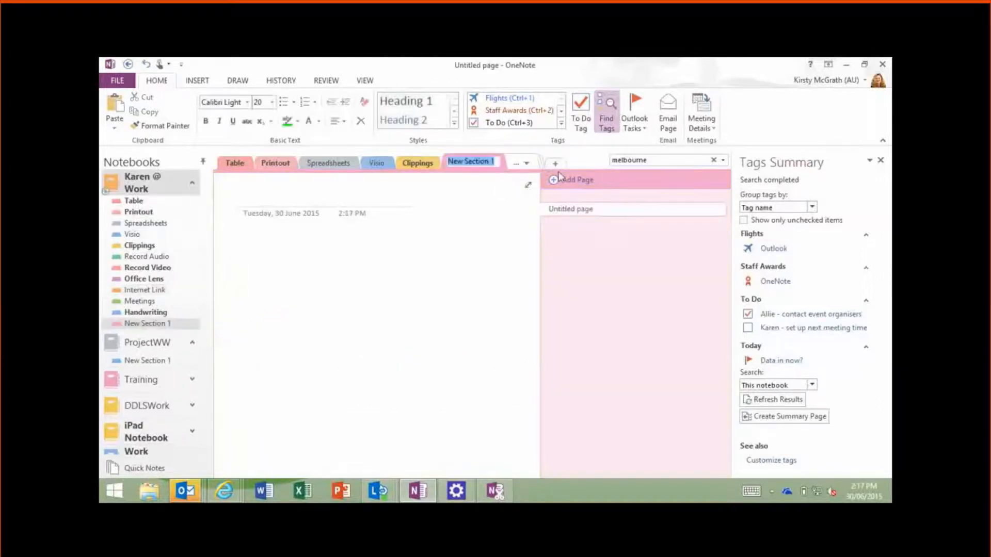
click(699, 115)
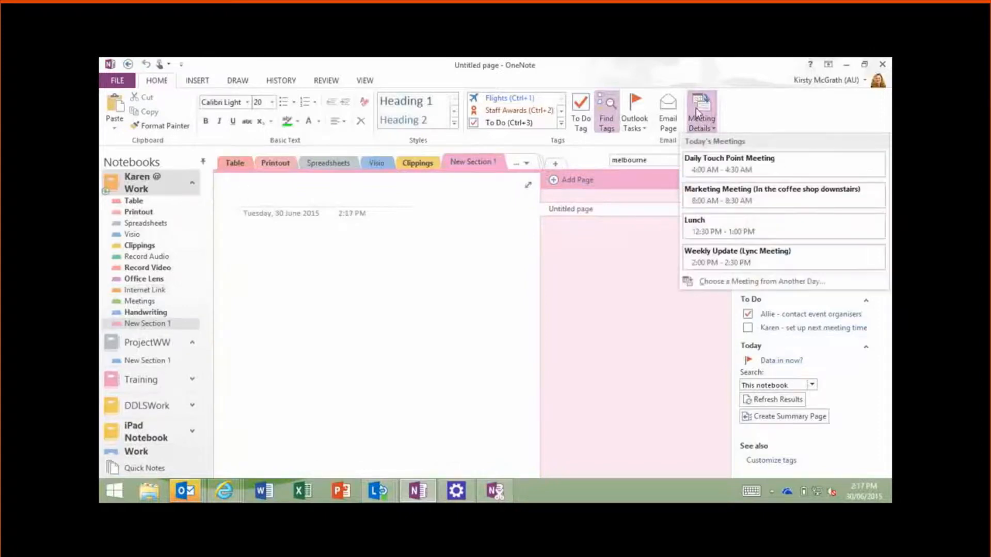
click(674, 259)
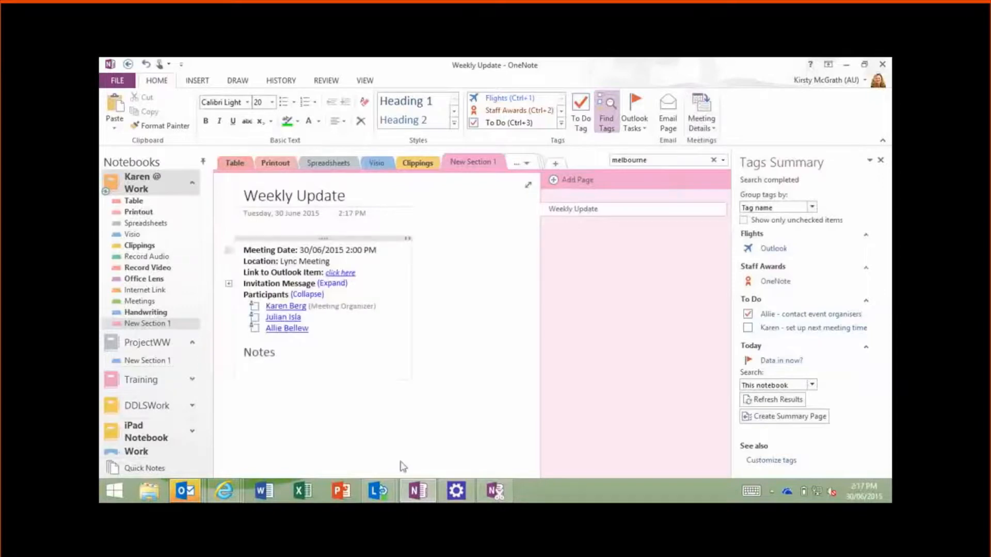
Place the cursor under Notes, create an e-mail of the Weekly Update page, and check its link to the meeting notes
click(248, 368)
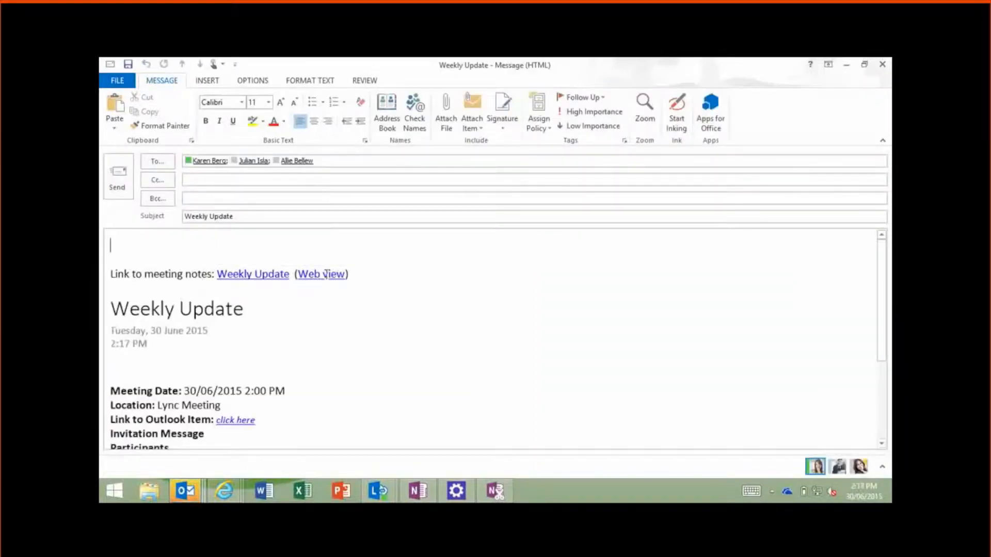
mouse_move(332, 275)
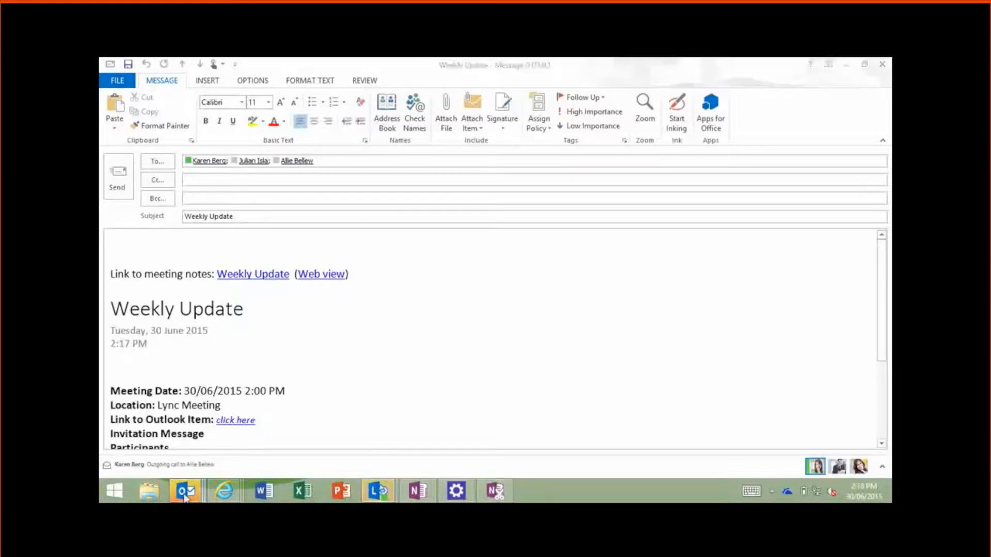
mouse_move(185, 490)
mouse_move(366, 420)
mouse_move(170, 433)
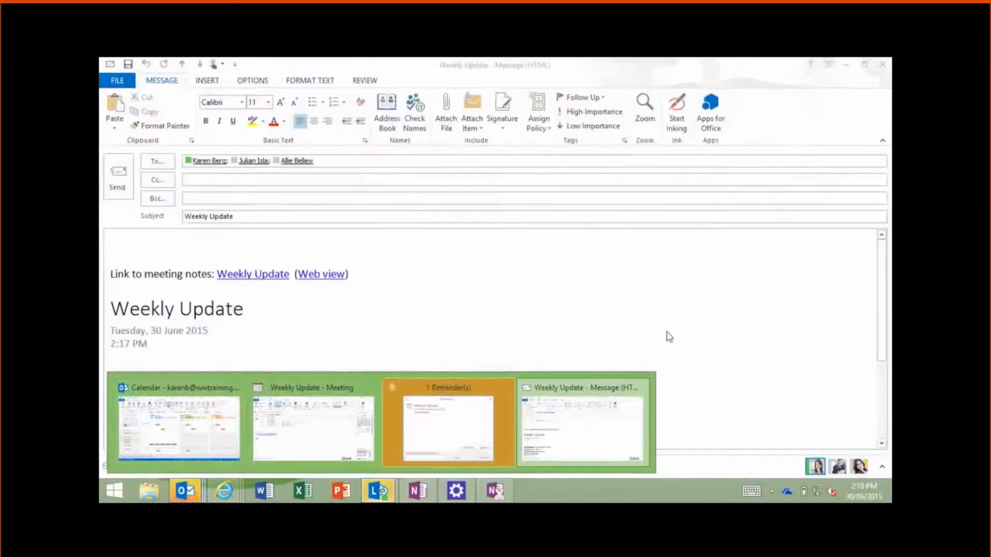
click(636, 275)
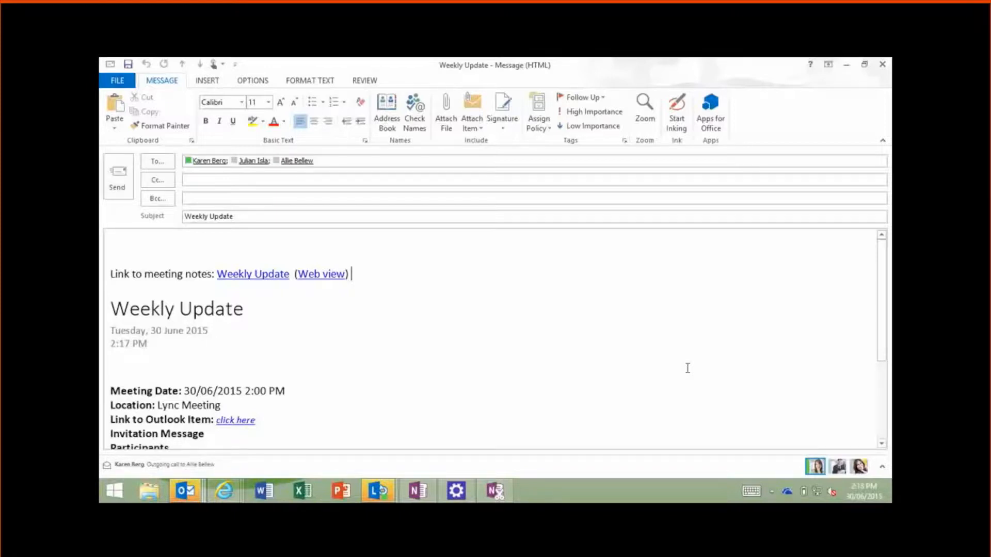
Return to OneNote and open the sharing options for inviting people to the current notebook
click(418, 490)
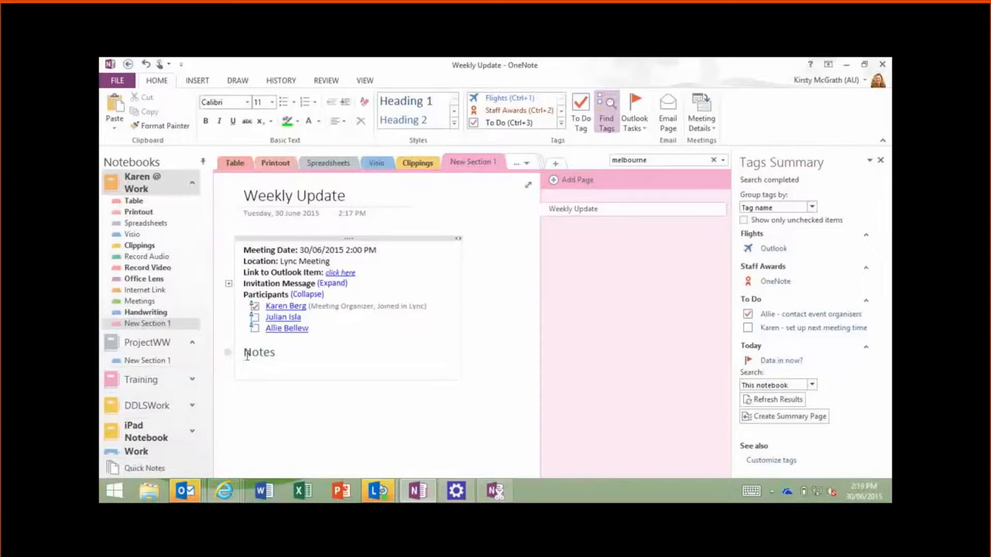
right_click(160, 189)
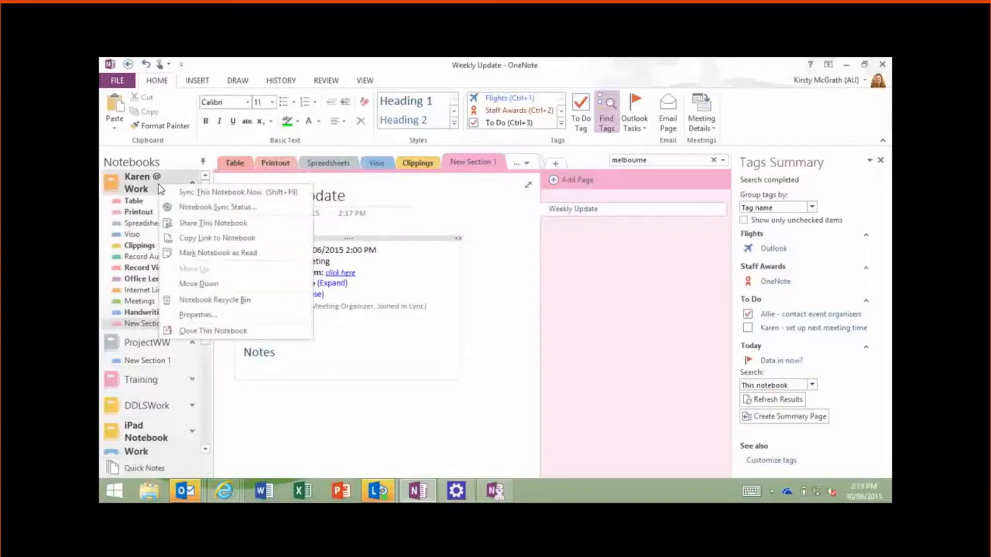
click(207, 227)
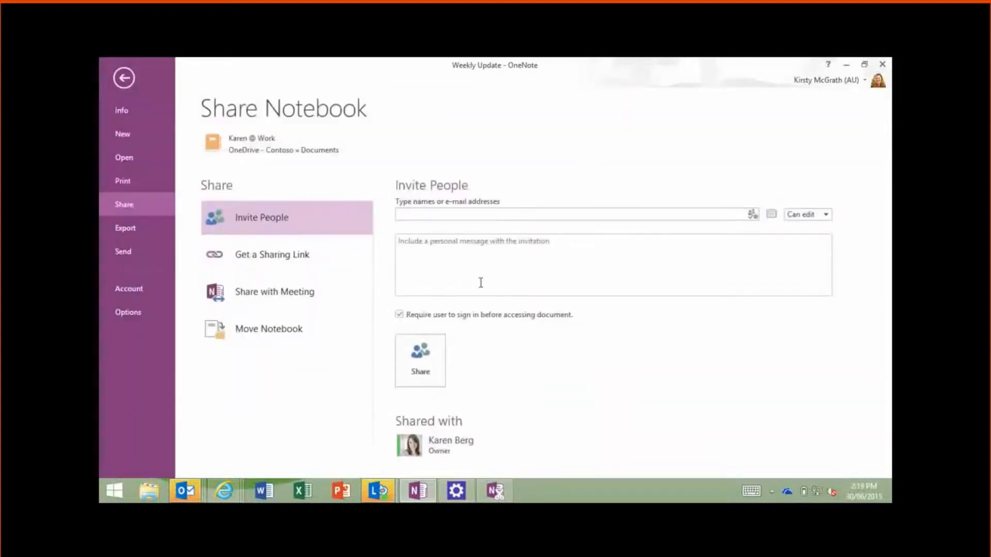
click(435, 214)
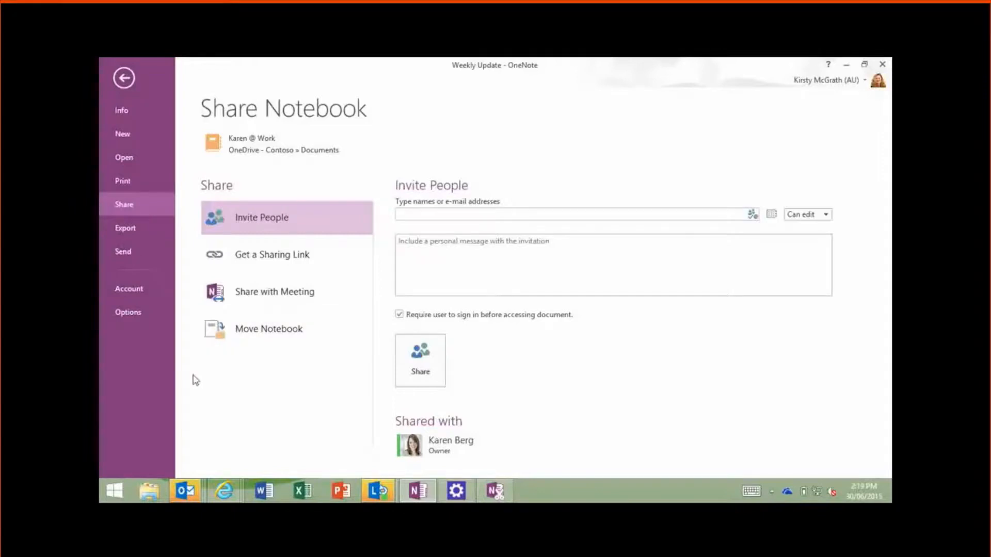
Switch to the Weekly Update draft in Outlook and select the line linking to the meeting notes
click(191, 496)
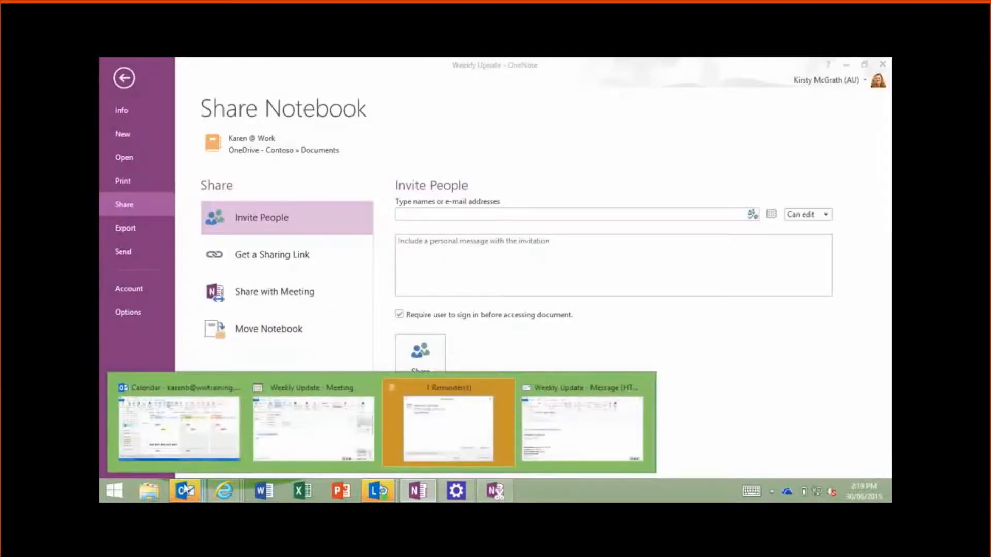
click(558, 415)
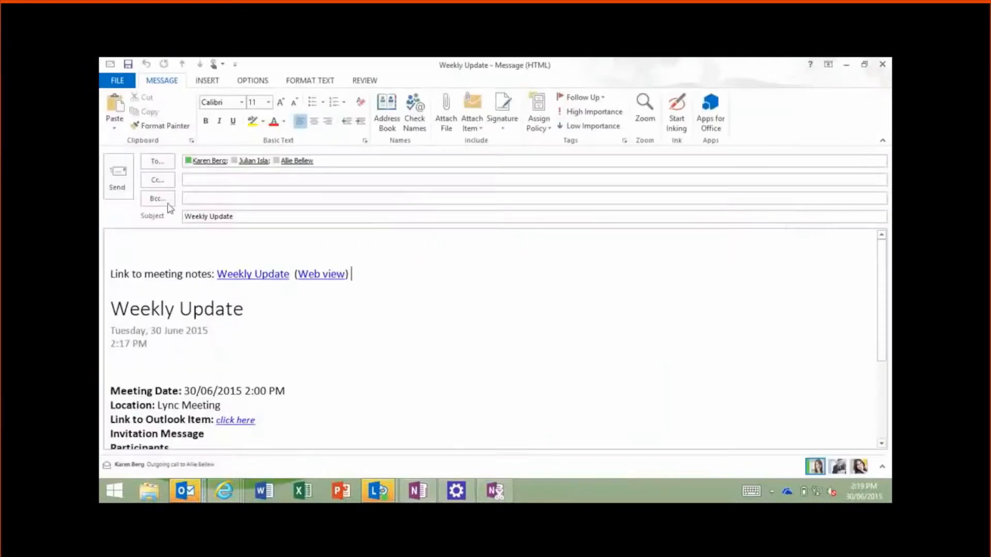
drag(377, 277, 110, 271)
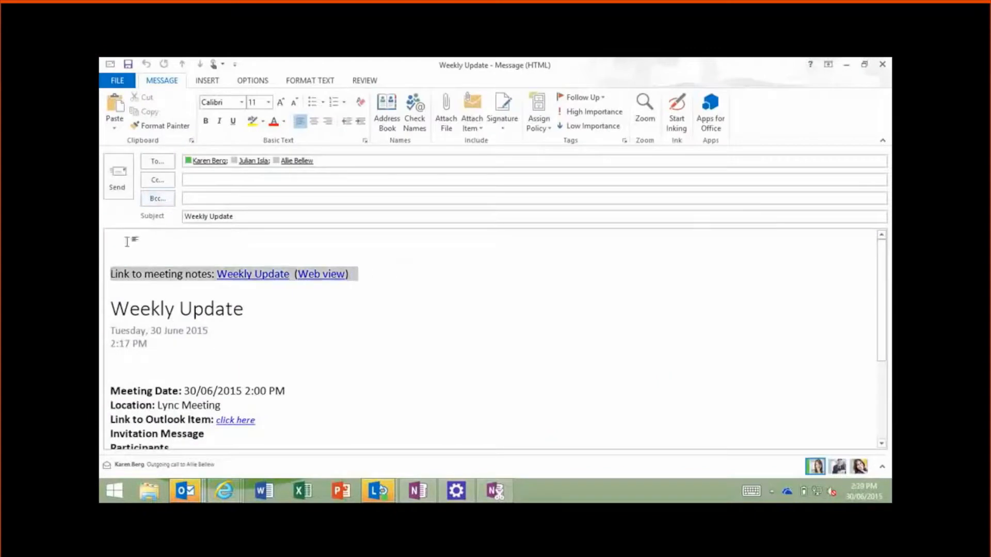
Delete the meeting notes link line and the blank lines above the Weekly Update heading in the draft, and return to OneNote
key(Delete)
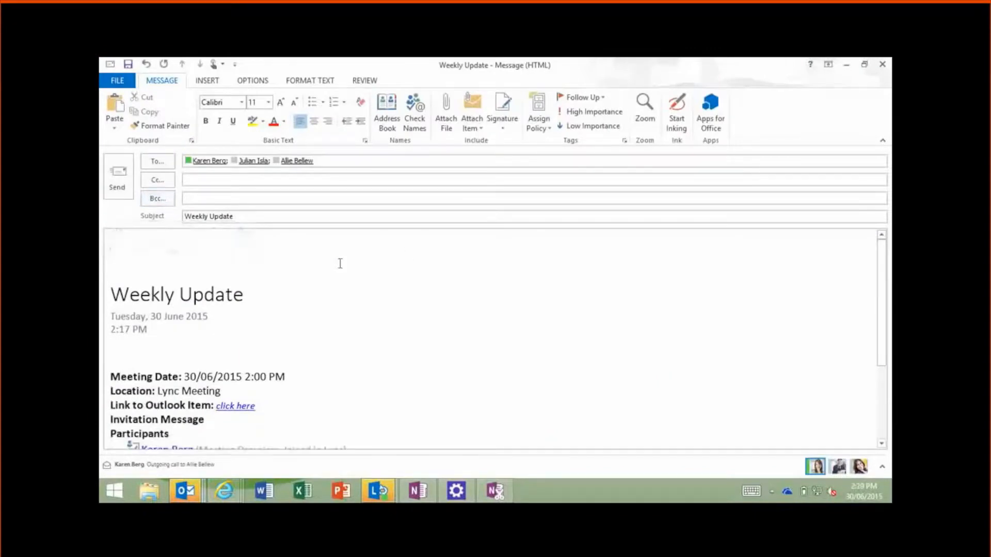
key(BackSpace)
key(BackSpace)
key(BackSpace)
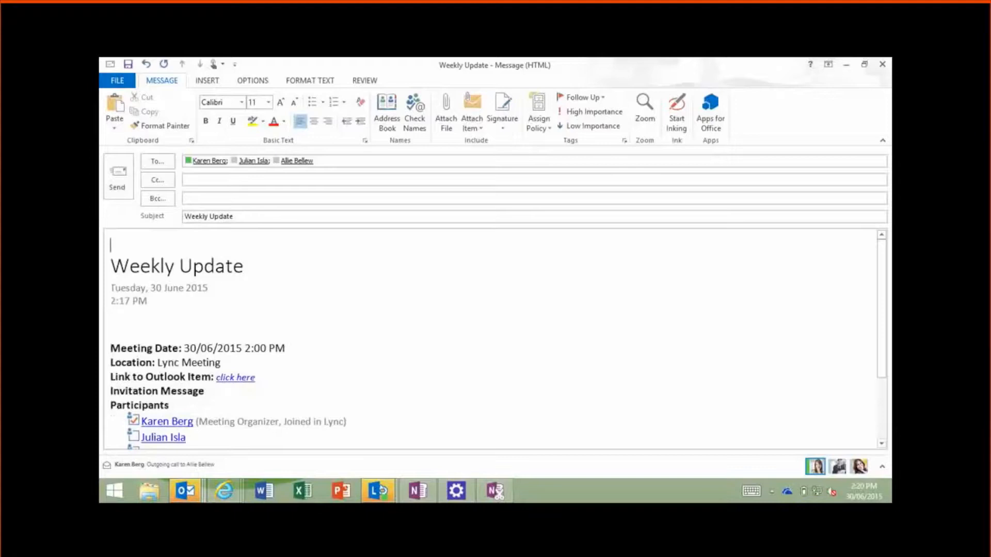
key(Delete)
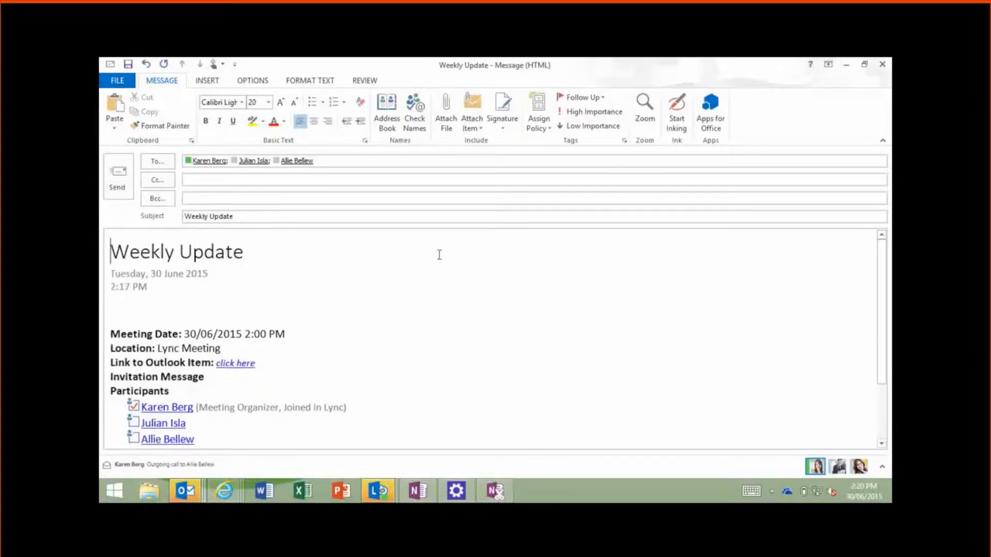
drag(880, 274, 881, 334)
click(224, 491)
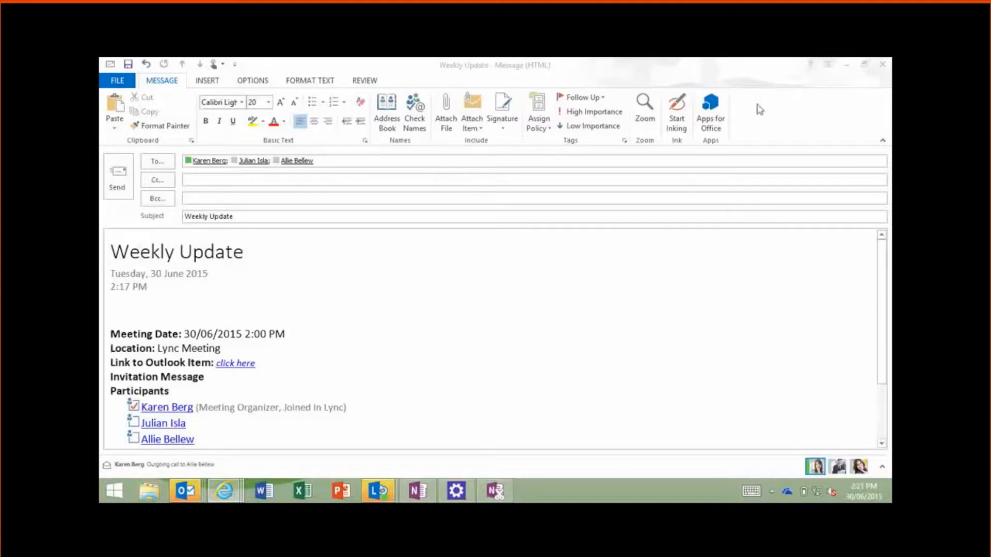
click(846, 65)
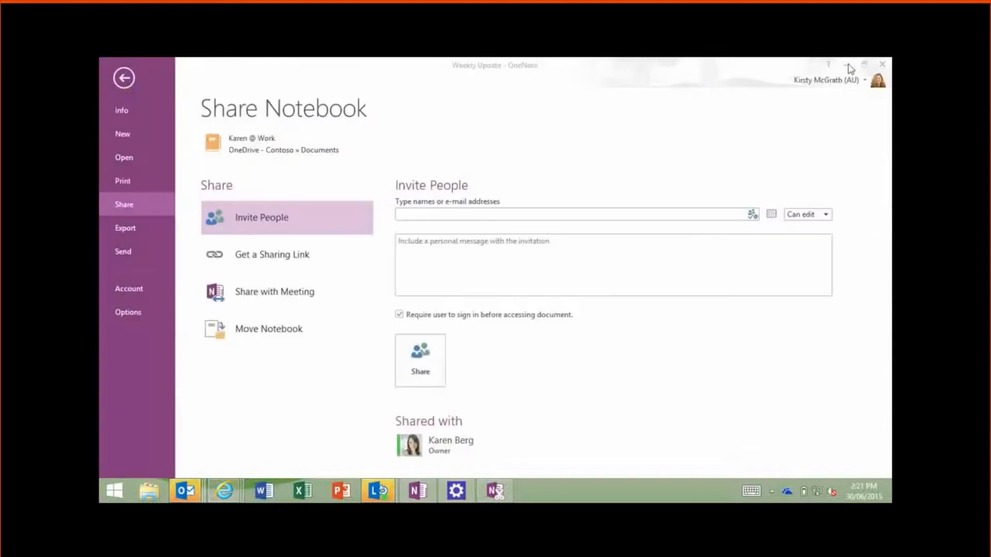
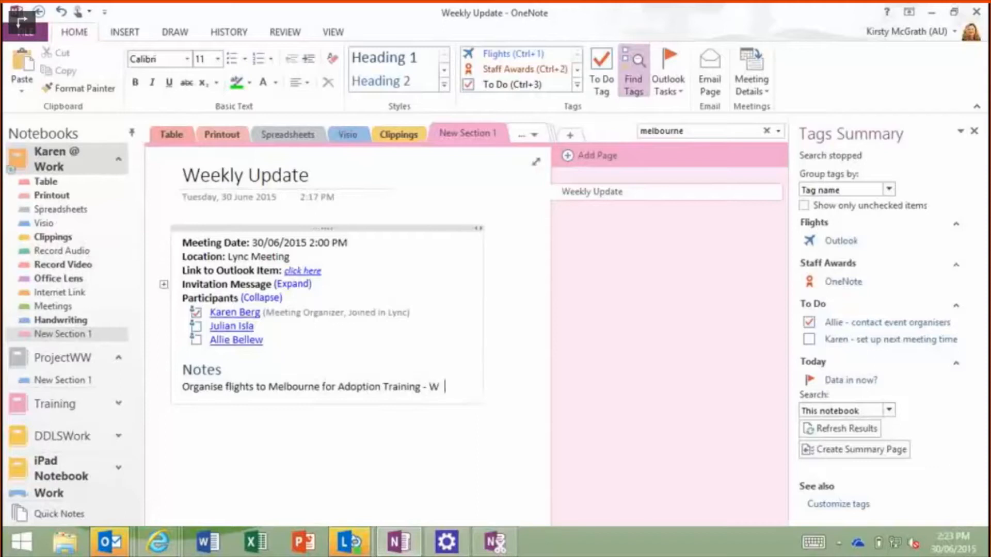
Complete the note as "Organise flights to Melbourne for Adoption Training - Work Wonders - the 25th of July." and mark it with a To Do tag
text(- the)
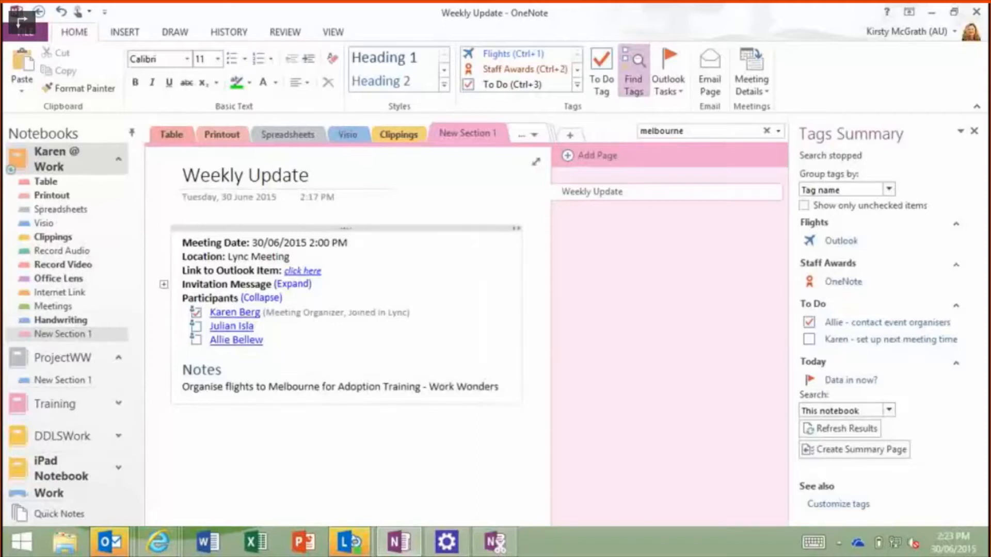
text( 25th o)
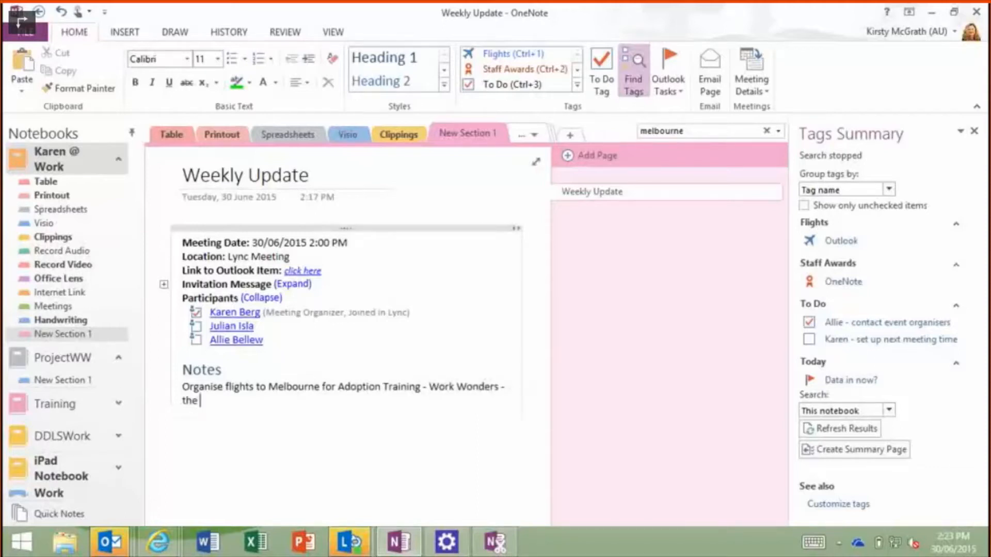
text(f July.)
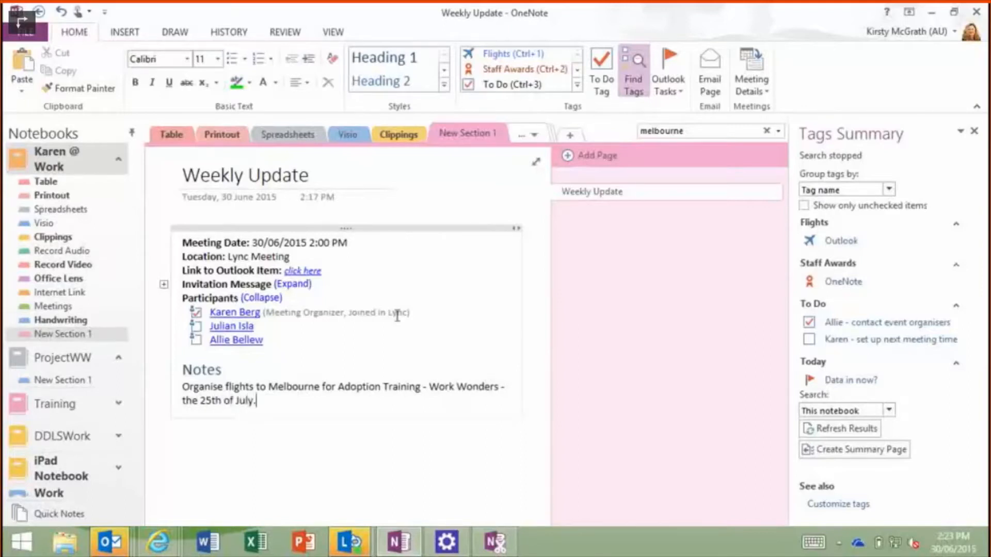
triple_click(190, 386)
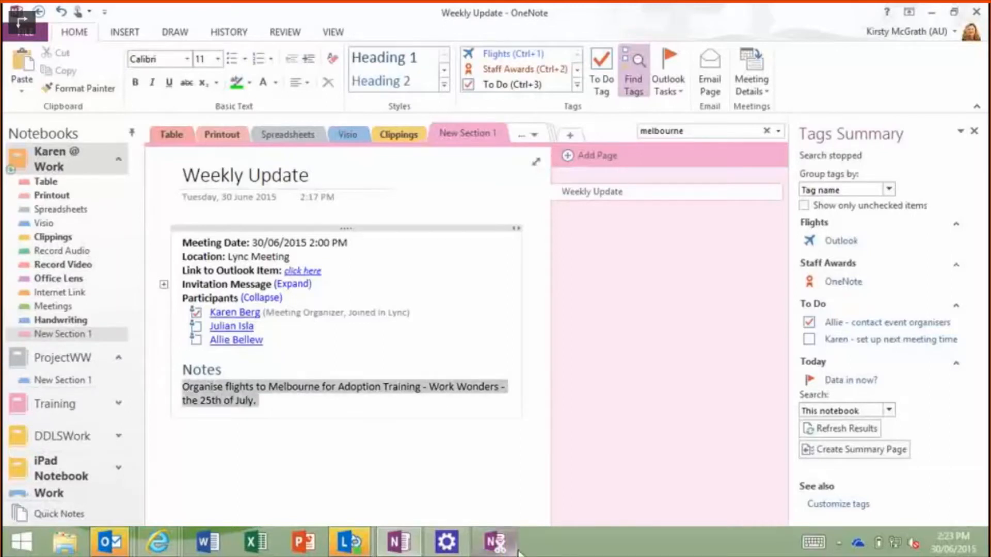
click(601, 69)
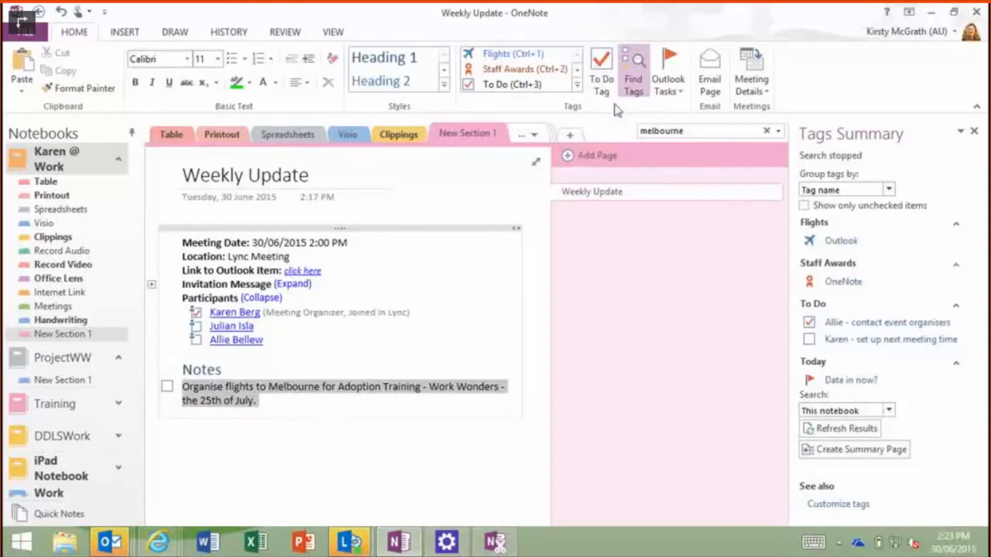
Create a custom Outlook task from the flights note with start and due date Thu 2/07/2015 and a reminder, and save it
click(673, 80)
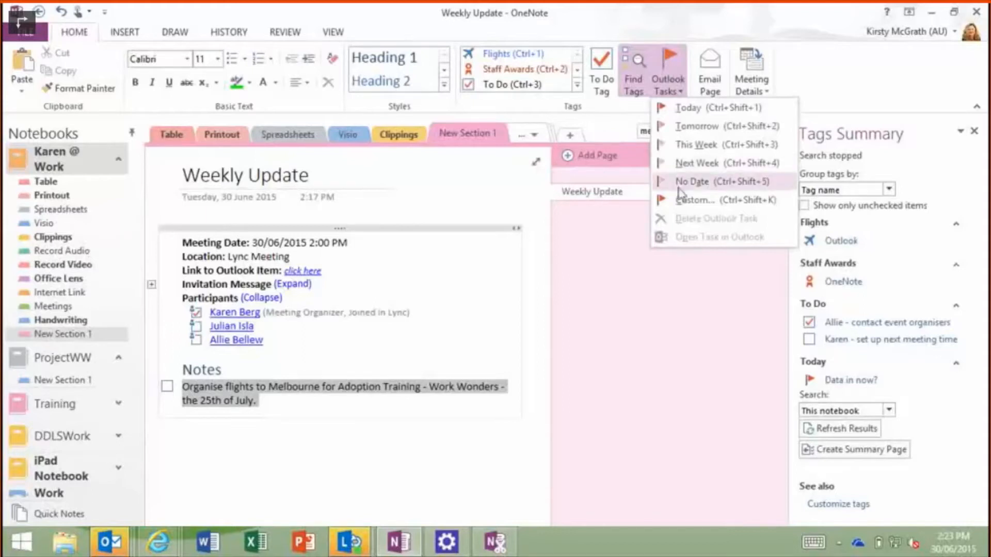
click(694, 202)
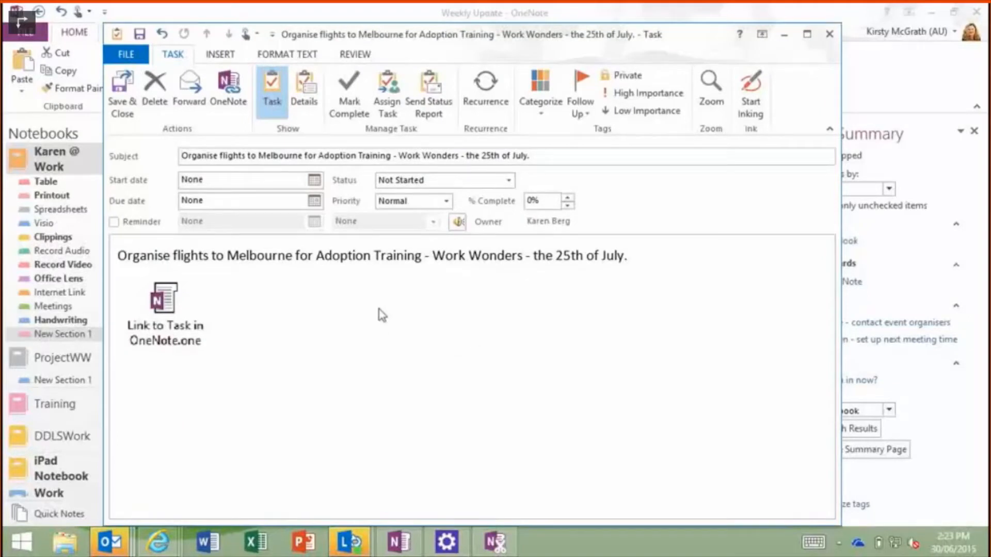
click(313, 181)
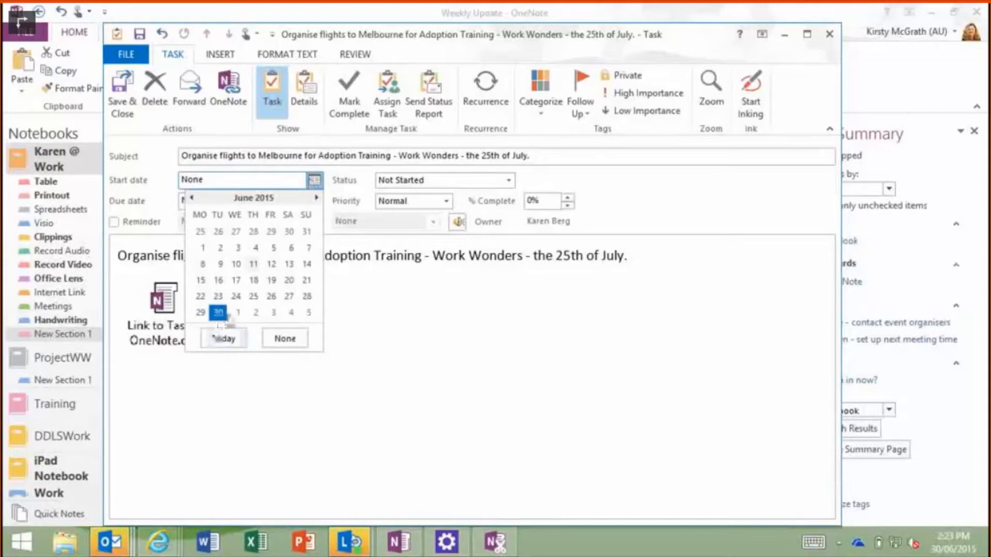
click(254, 312)
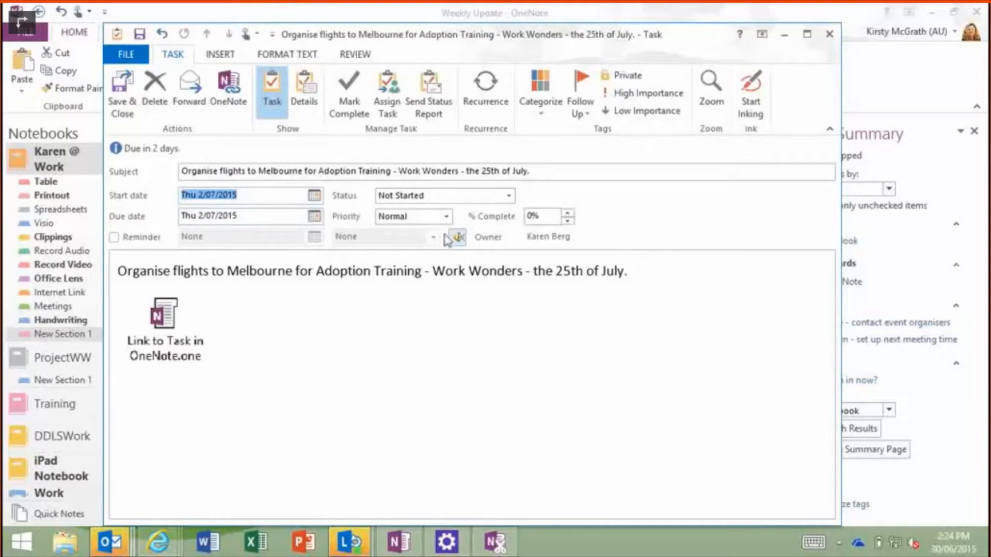
click(114, 237)
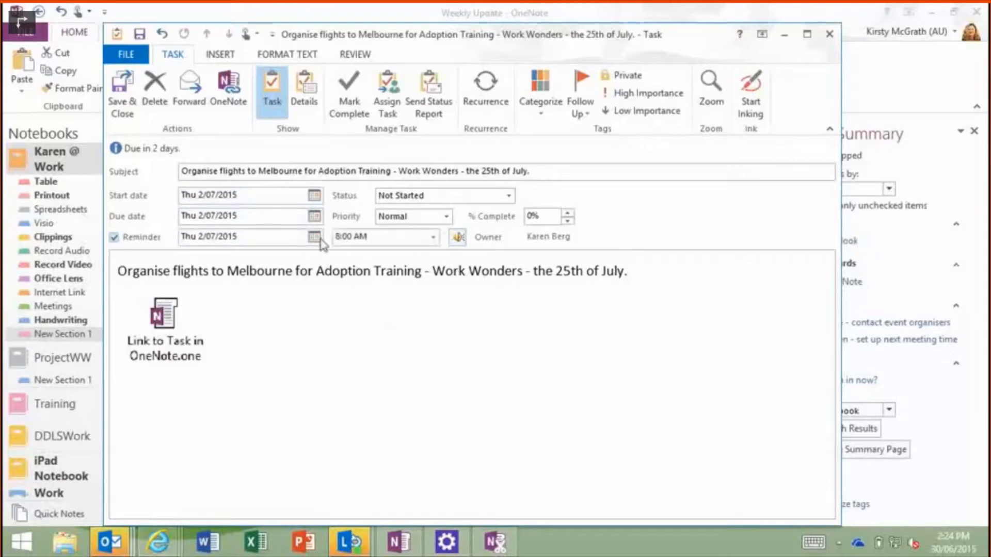
click(433, 237)
click(379, 320)
click(127, 97)
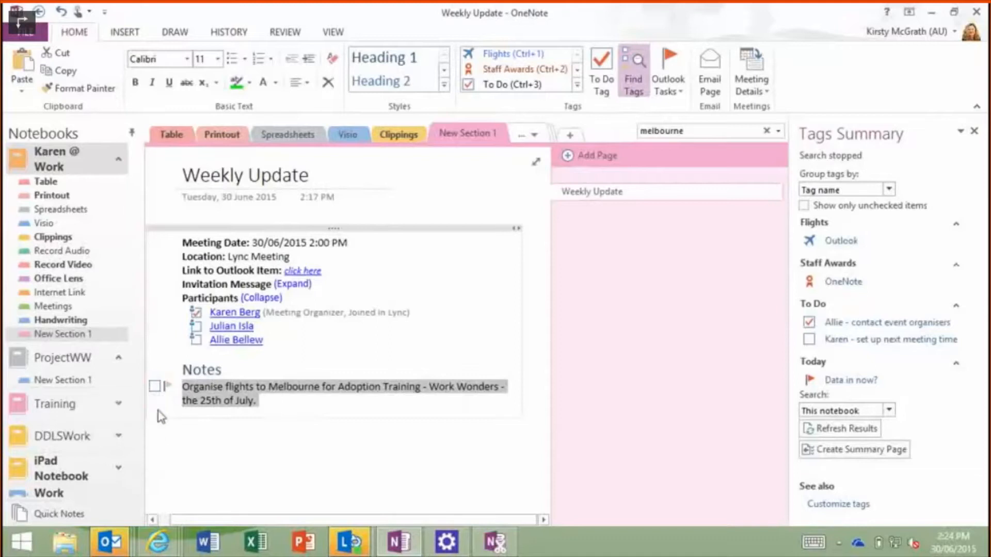
Switch to Outlook, mark the "Organise flights to Melbourne" task complete in the To-Do List, and return to OneNote
mouse_move(124, 551)
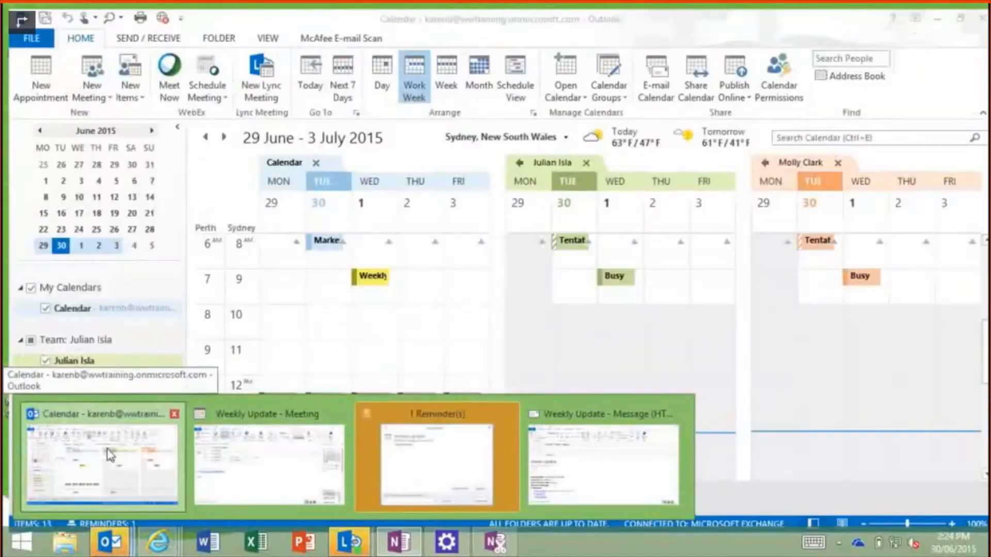
click(110, 456)
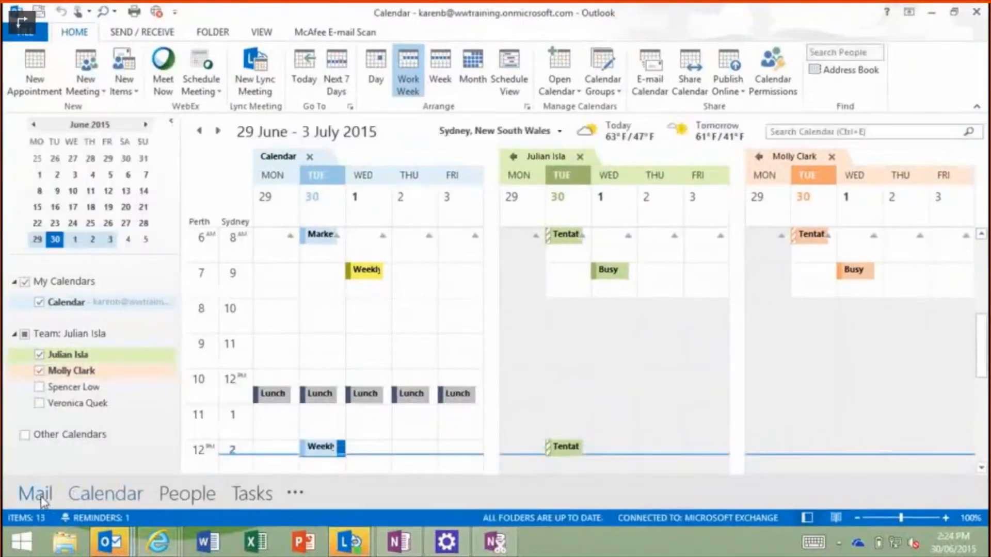
click(36, 493)
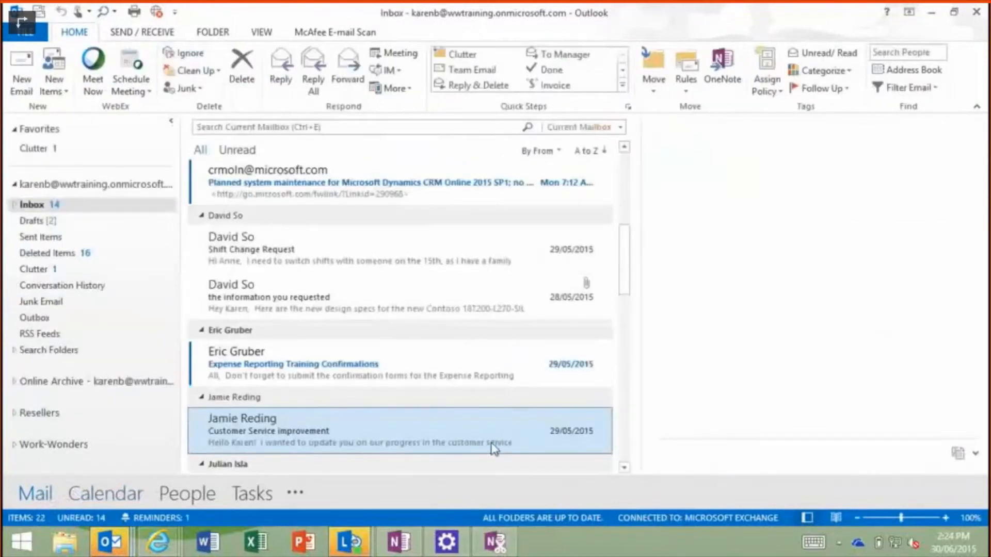
click(263, 494)
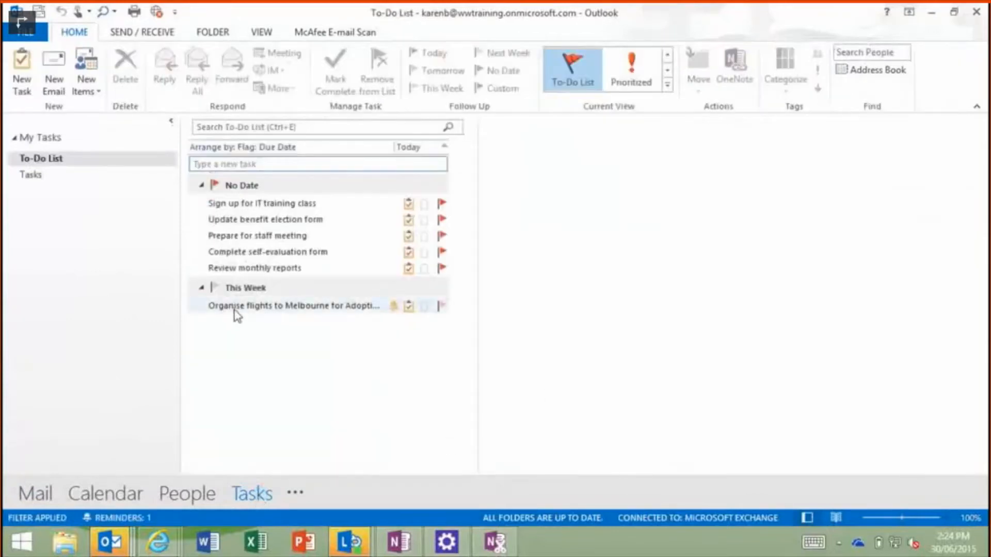
mouse_move(291, 311)
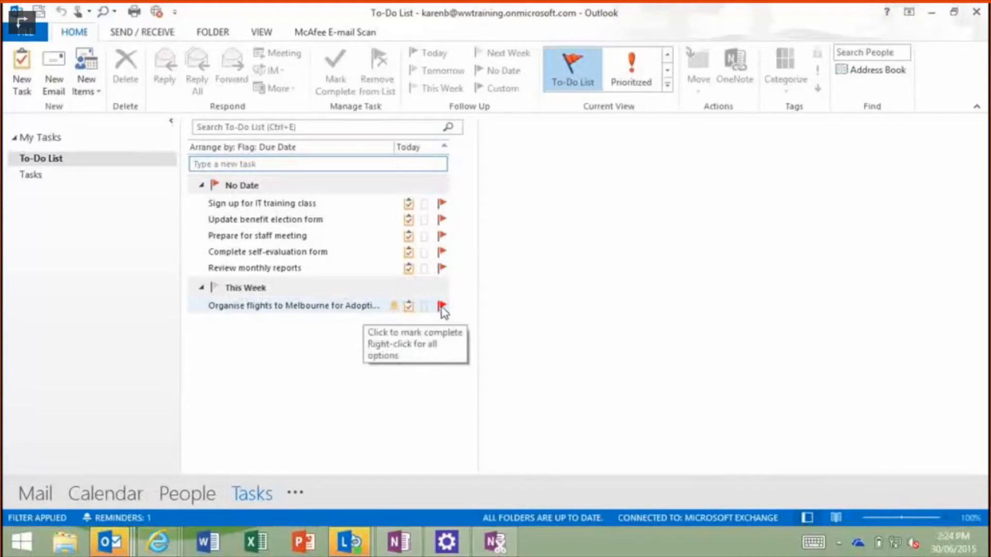
click(442, 307)
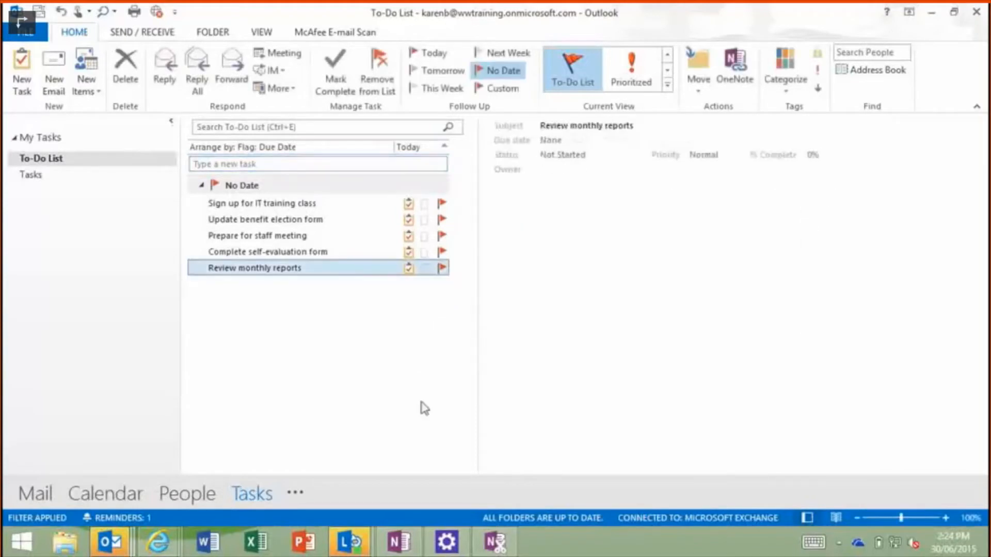
click(399, 542)
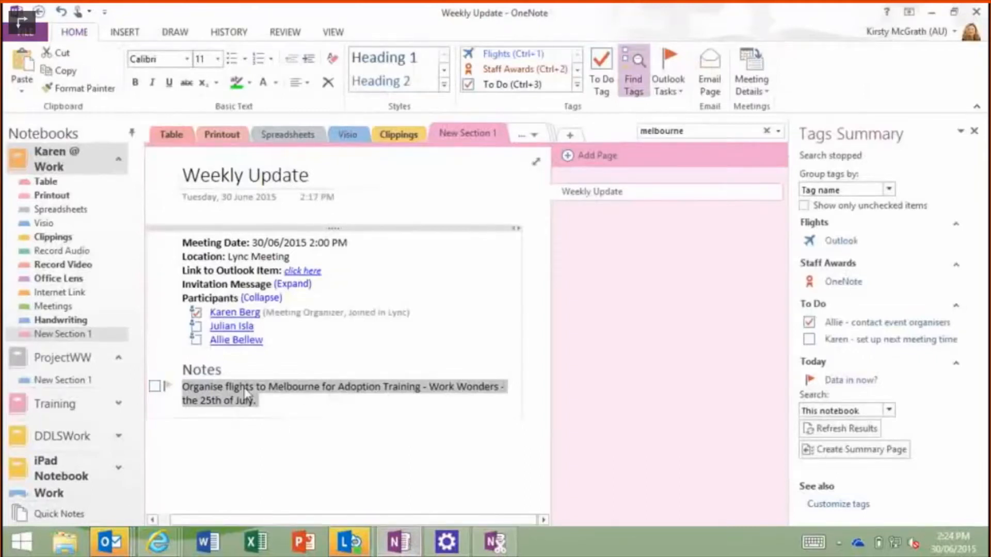
Switch to the work notebook in OneNote Online in the browser and view page D of the Internet Link section
click(176, 546)
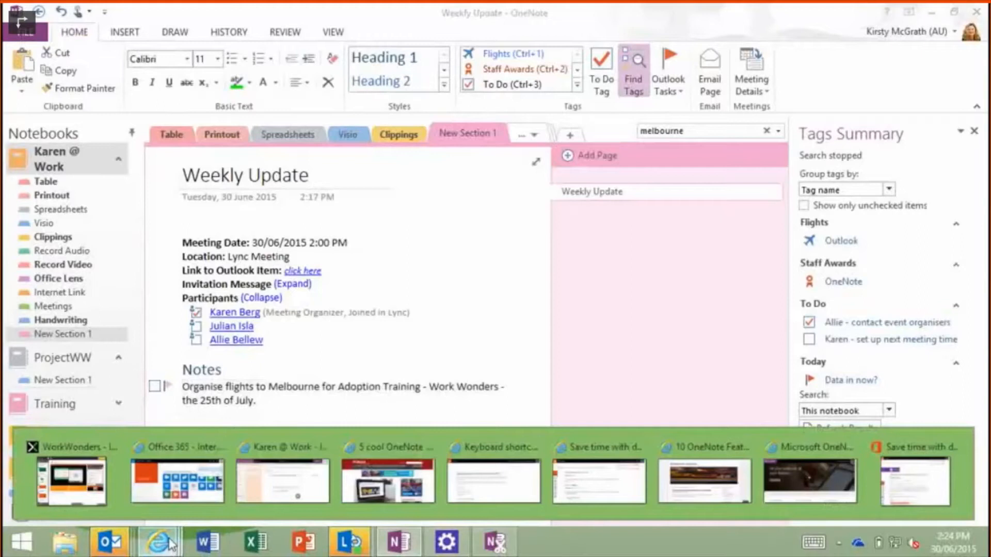
click(253, 498)
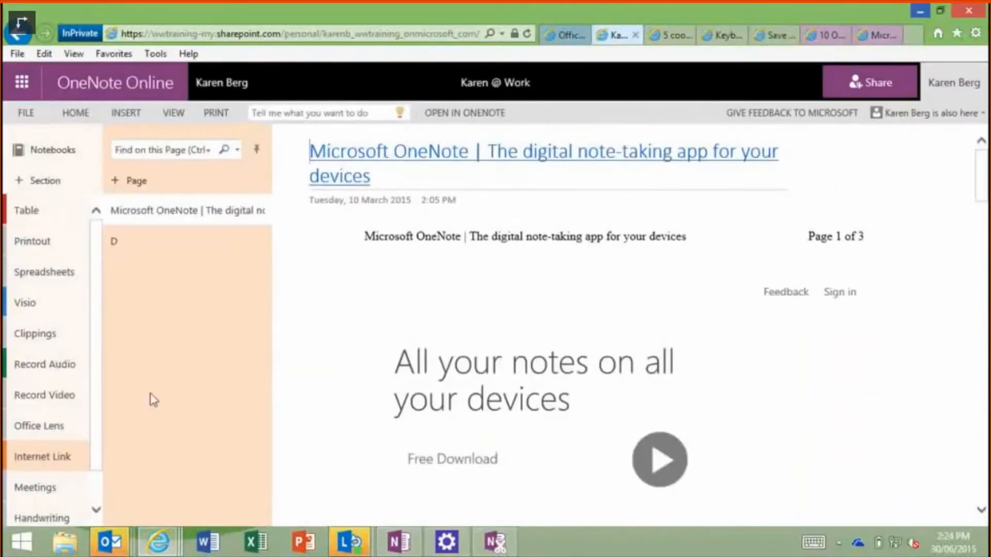
scroll(96, 412, down, 1)
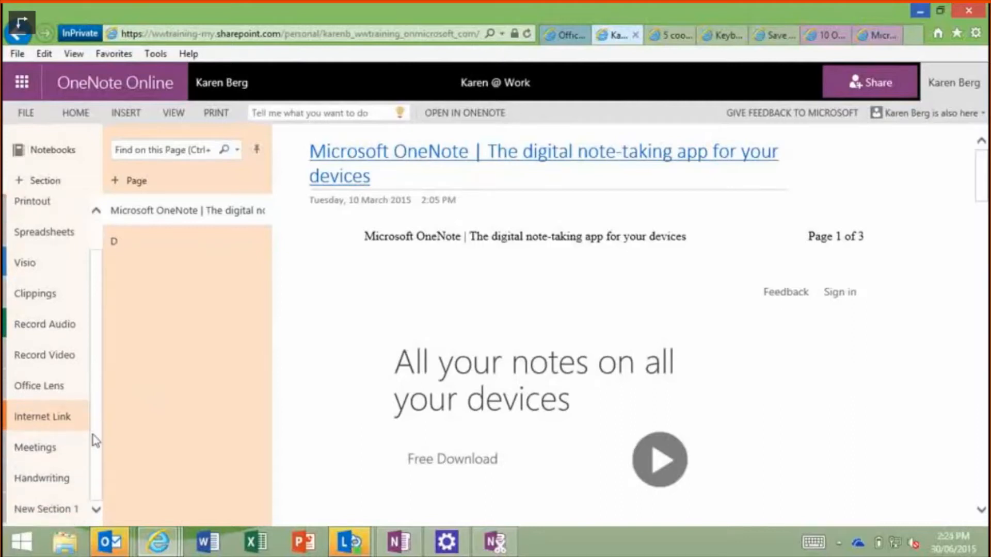
click(130, 250)
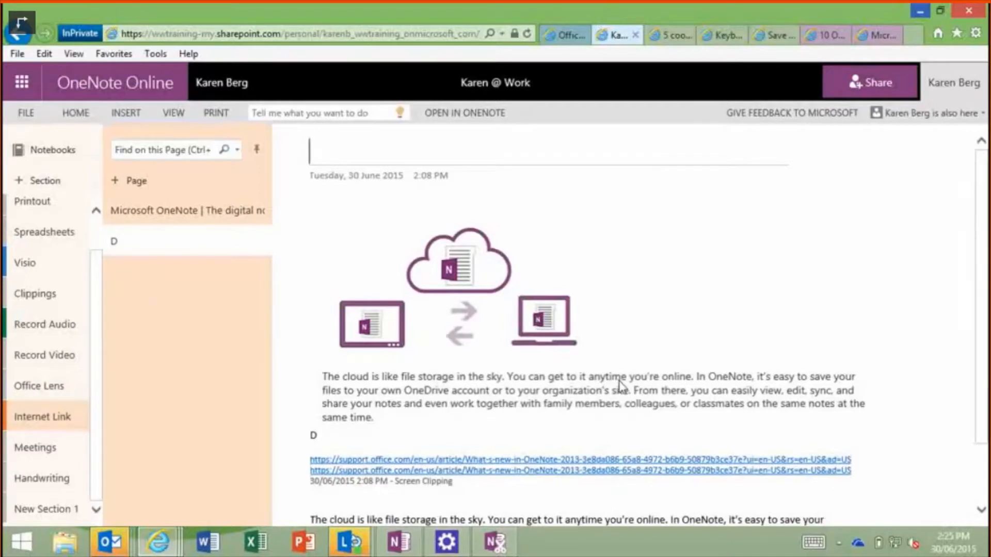
Return to the flights note in desktop OneNote and bring up the open browser windows
click(919, 11)
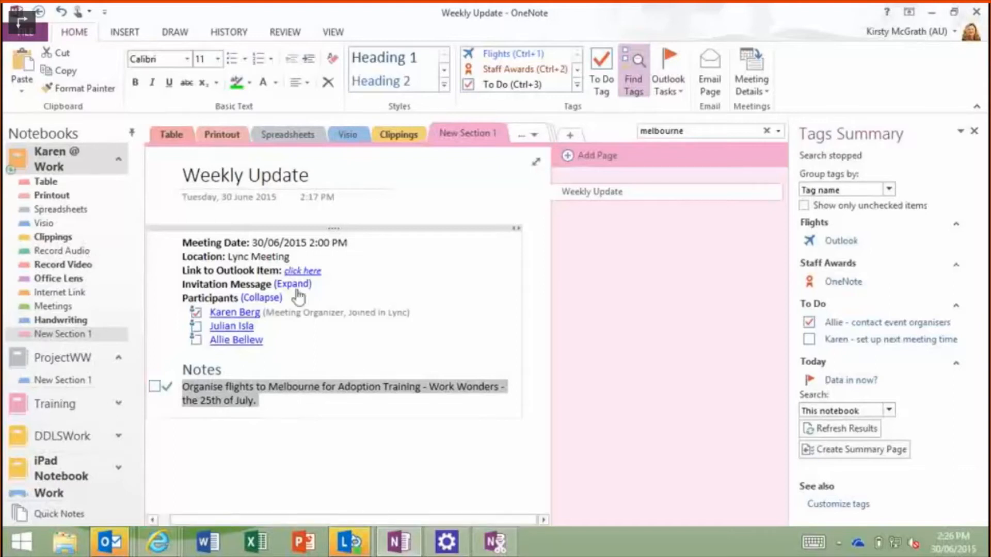
click(158, 541)
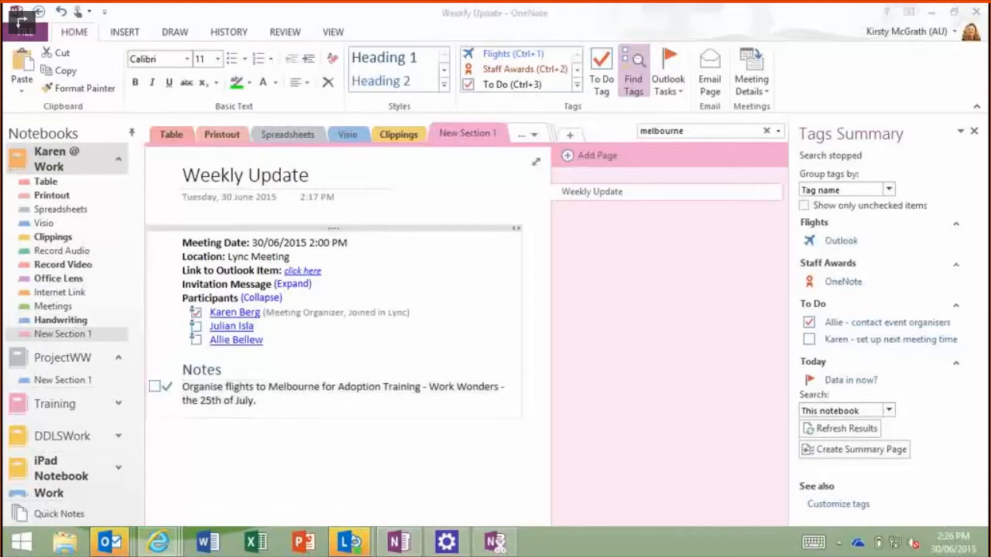